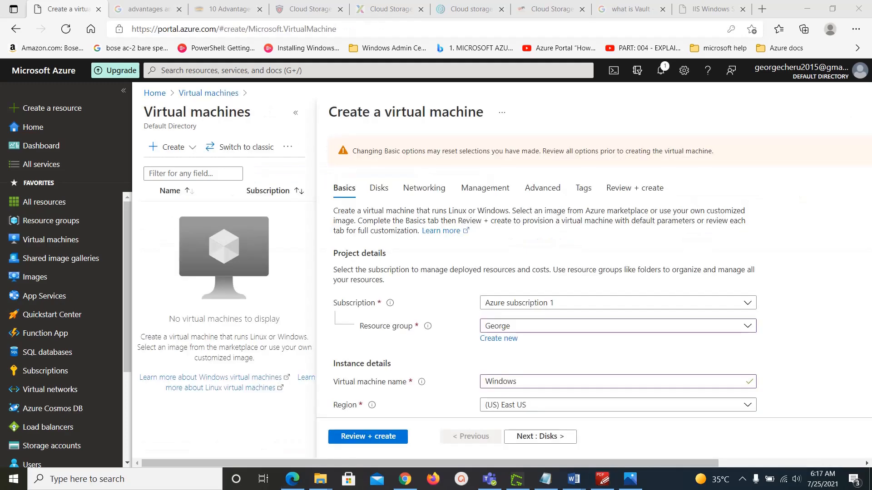
Step: Check the Windows VM's Basics settings (East US, Windows Server 2012 R2) and proceed to Disks
scroll(795, 293, down, 1)
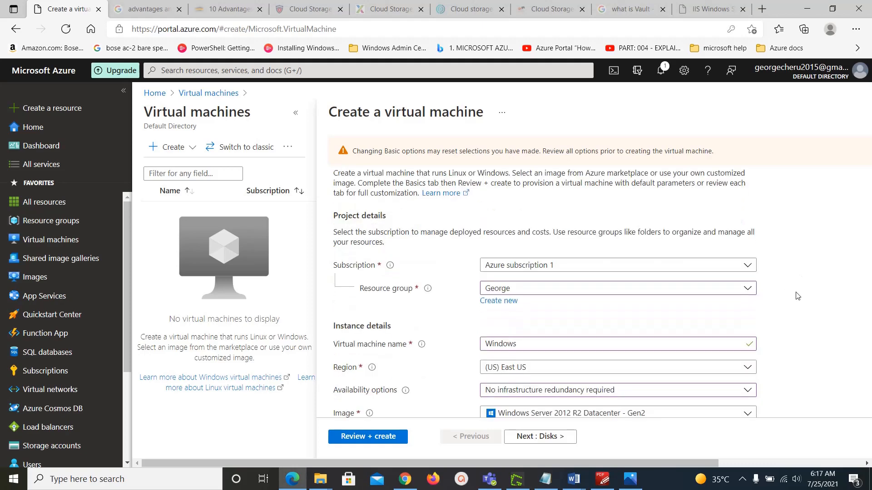
scroll(796, 294, down, 4)
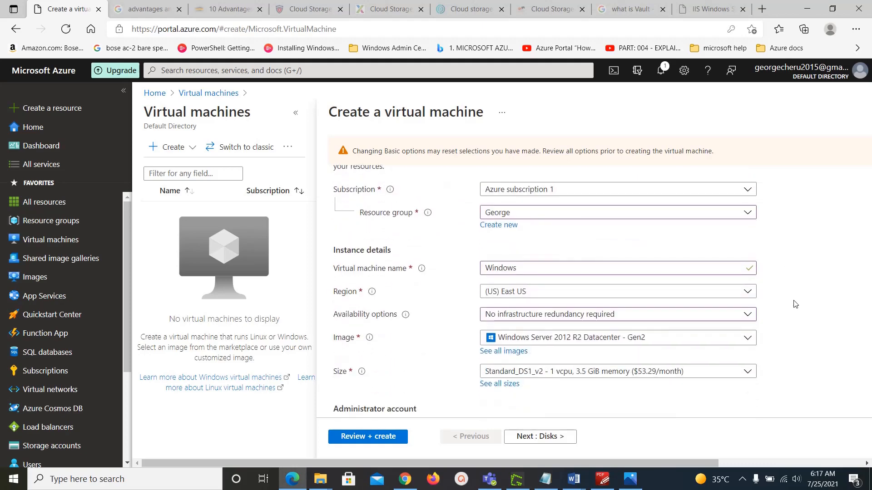
scroll(796, 303, down, 7)
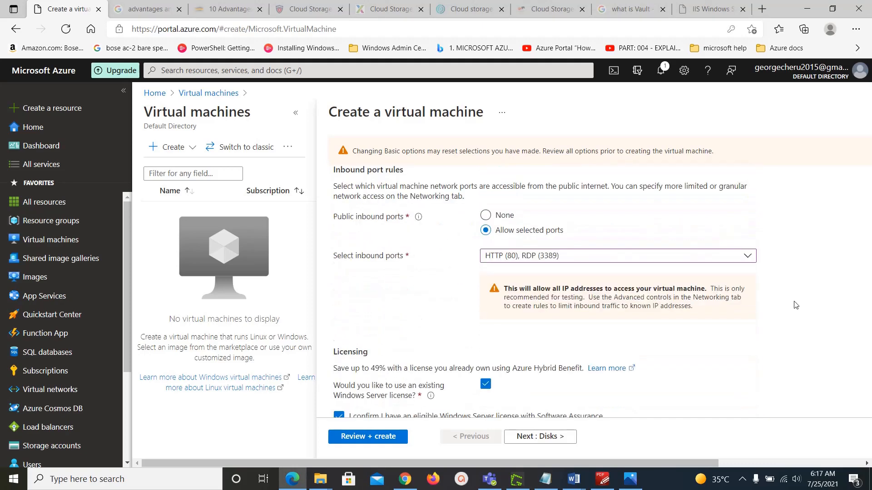
scroll(796, 305, up, 3)
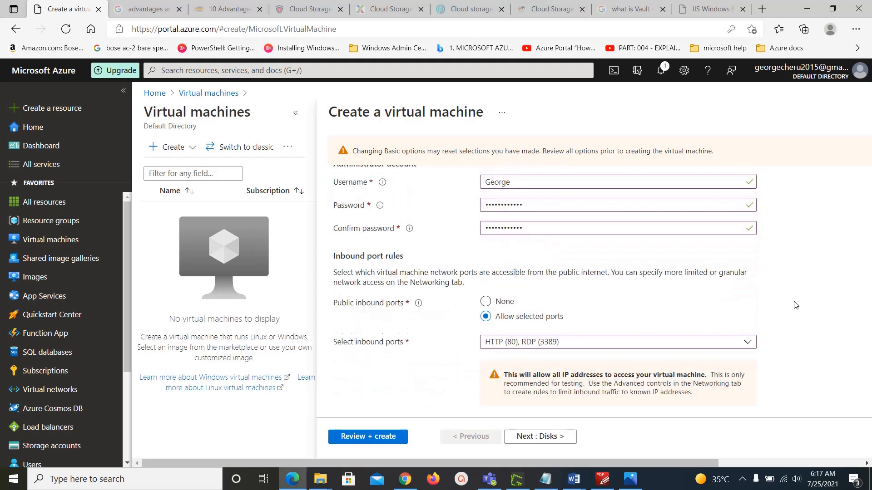
click(556, 439)
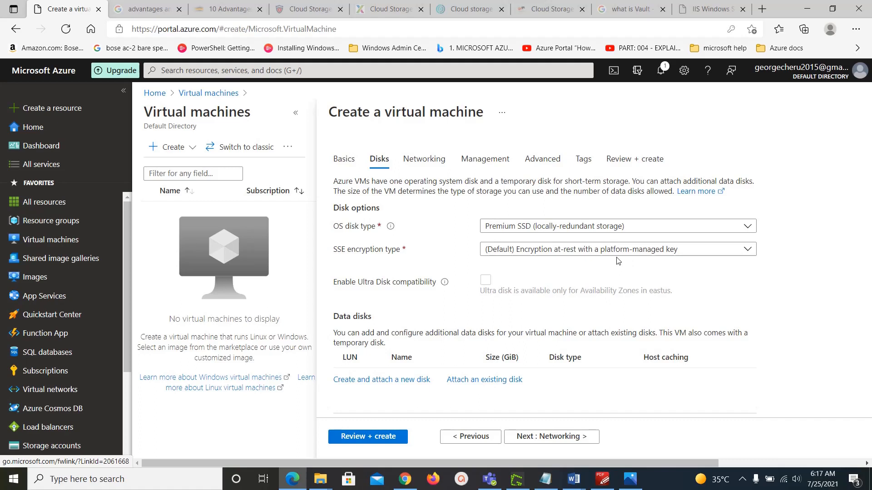
Step: Keep Premium SSD with platform-managed key encryption and run Review + create validation
click(749, 252)
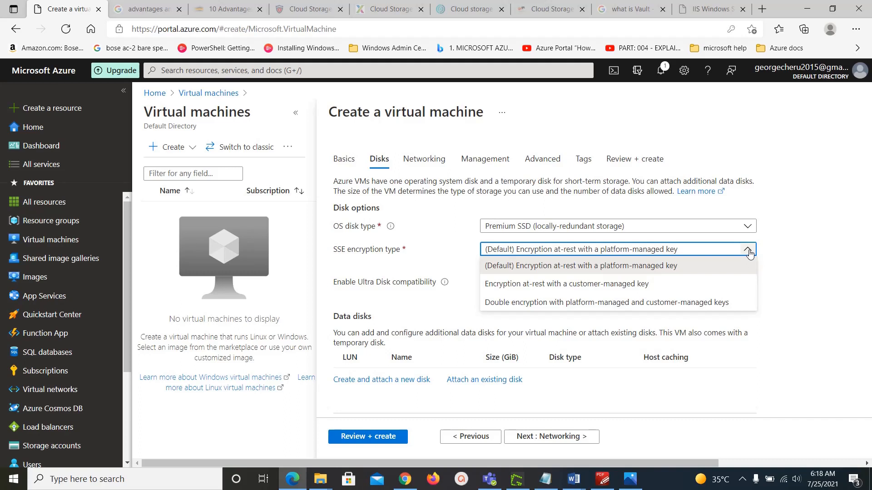
click(828, 238)
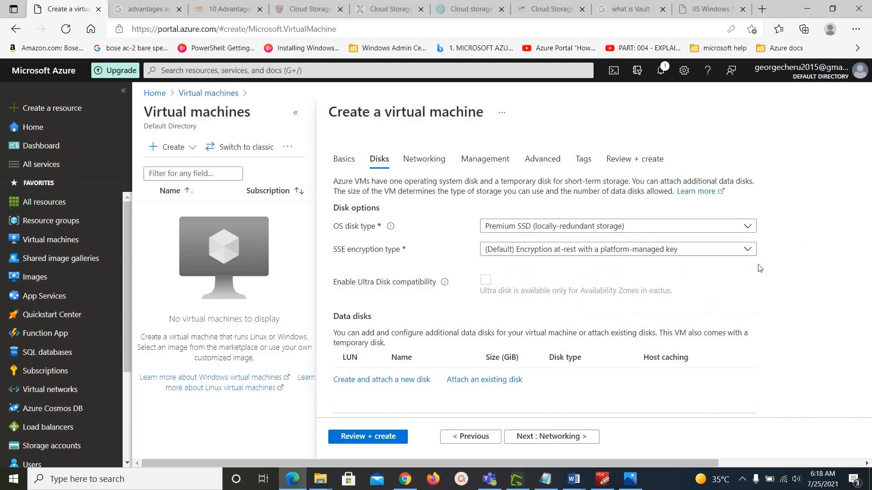
scroll(763, 277, down, 1)
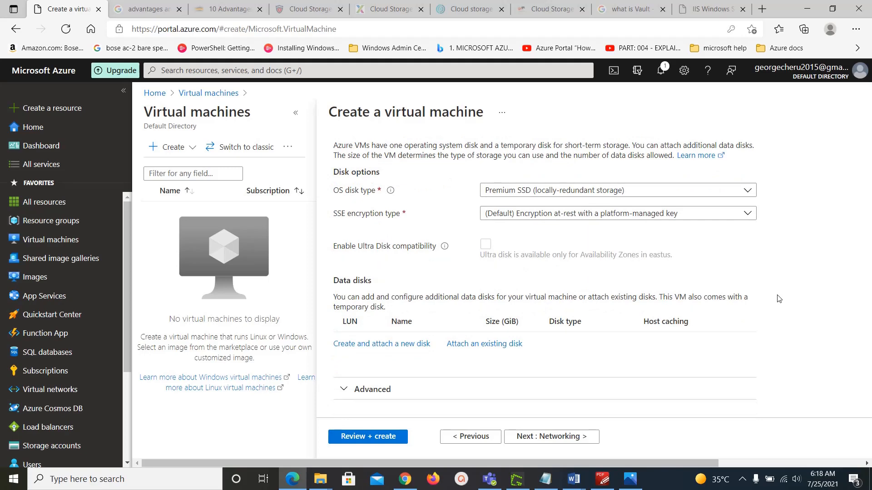
click(367, 437)
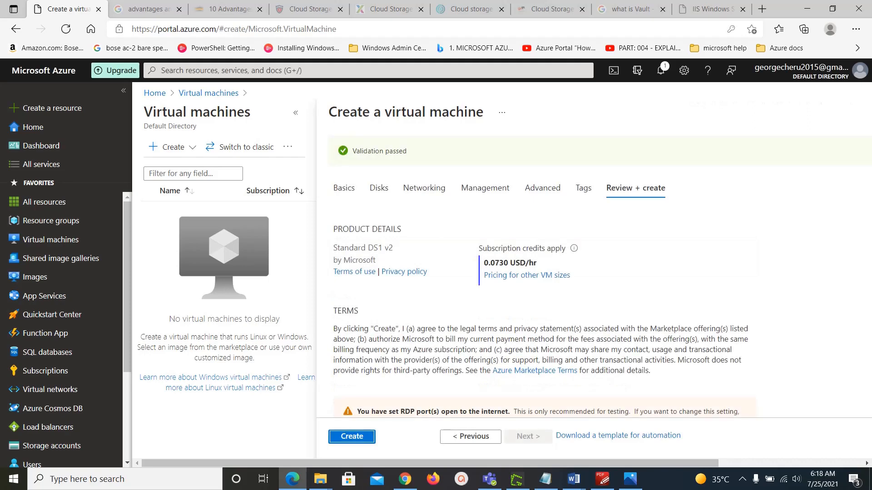
Step: Create the Windows VM and copy its public IP 13.90.35.176
click(349, 439)
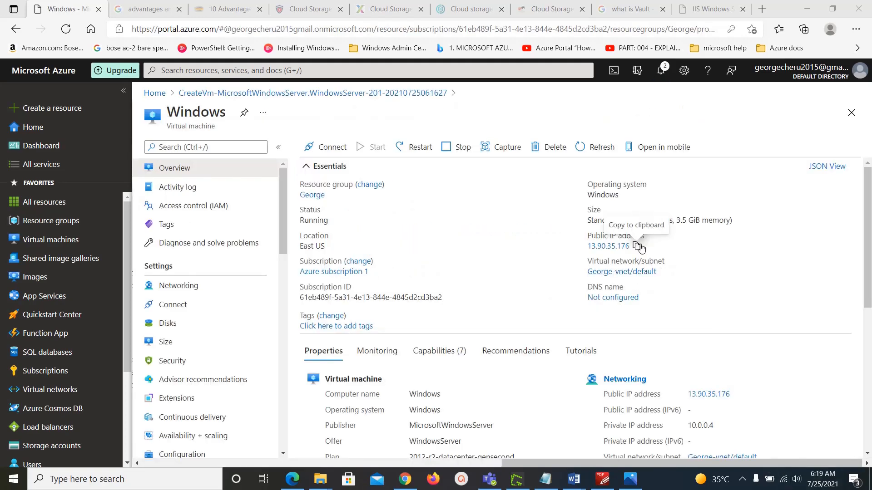
click(636, 246)
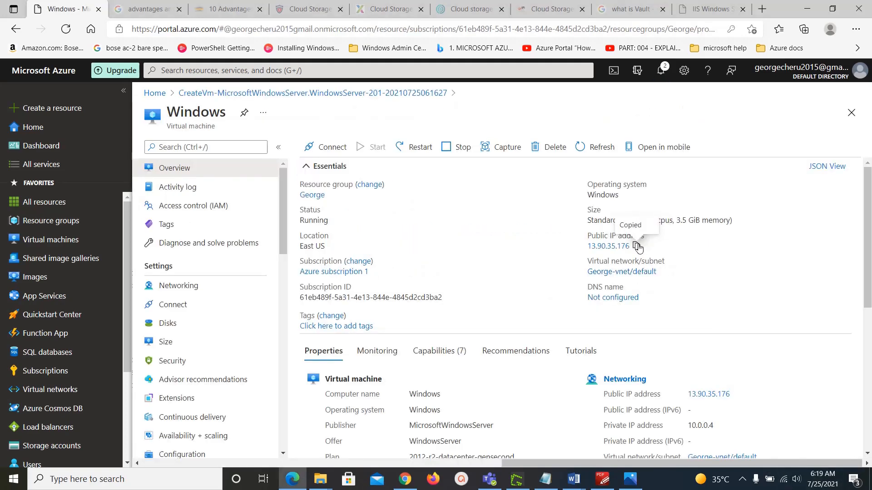
Step: Launch Remote Desktop Connection via mstsc and connect to 13.90.35.176
key(super+r)
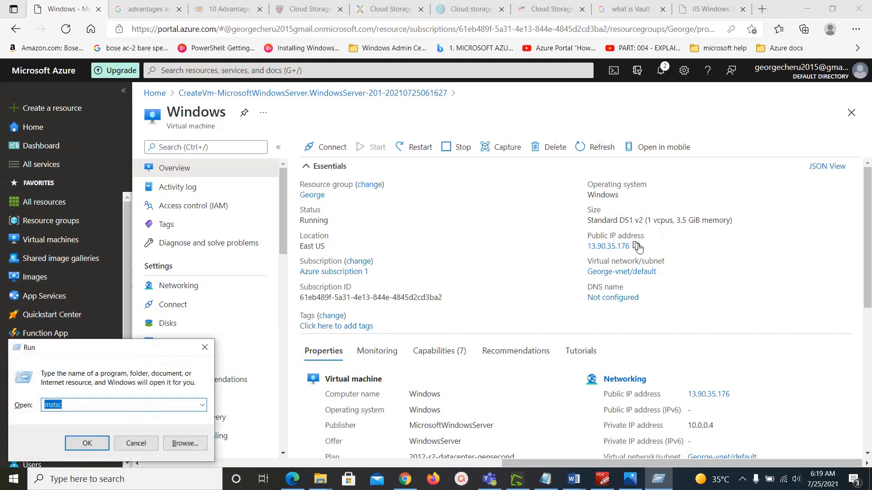
key(Return)
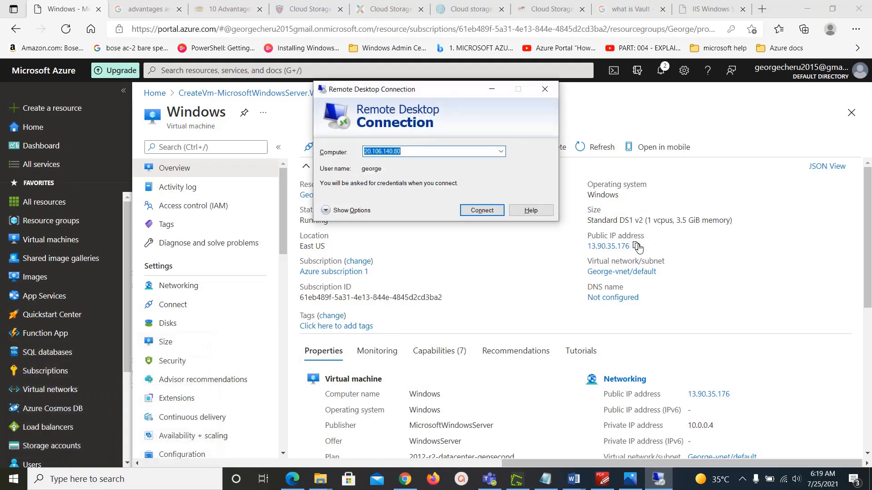
key(ctrl+v)
key(Return)
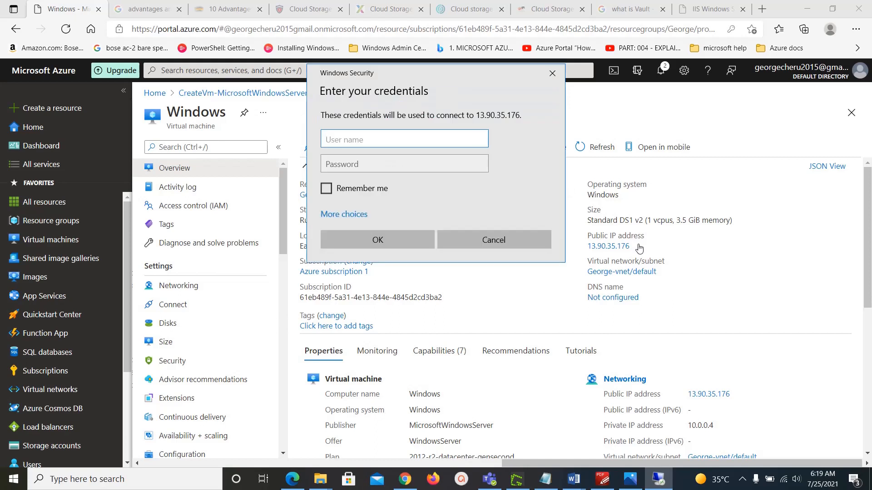
Step: Sign in with the admin username and password and accept the certificate warning
text(george)
key(Tab)
text(********)
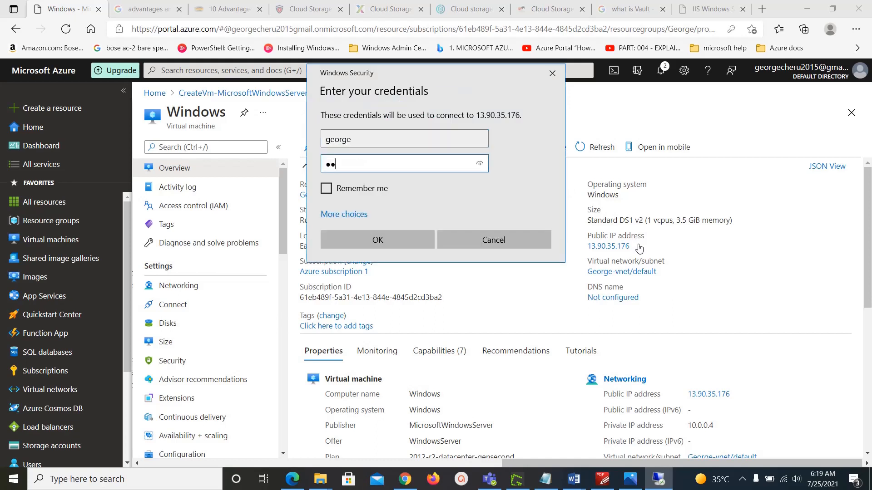
text(****)
key(Return)
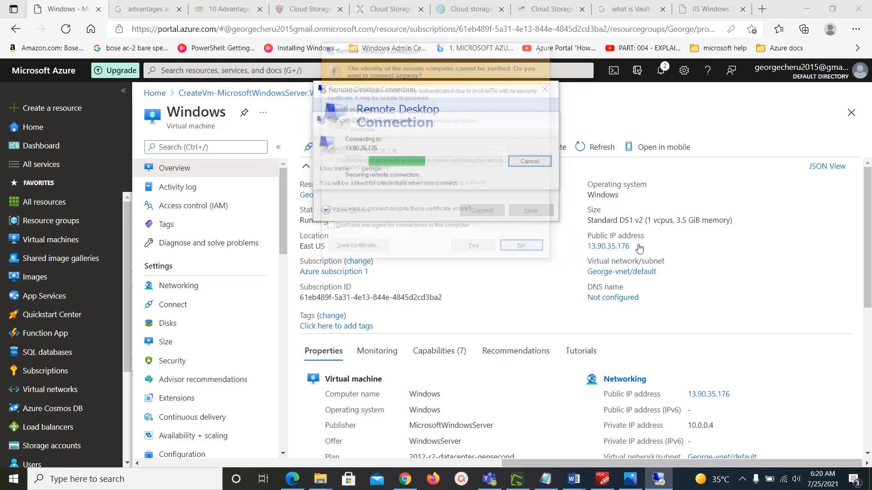
click(474, 250)
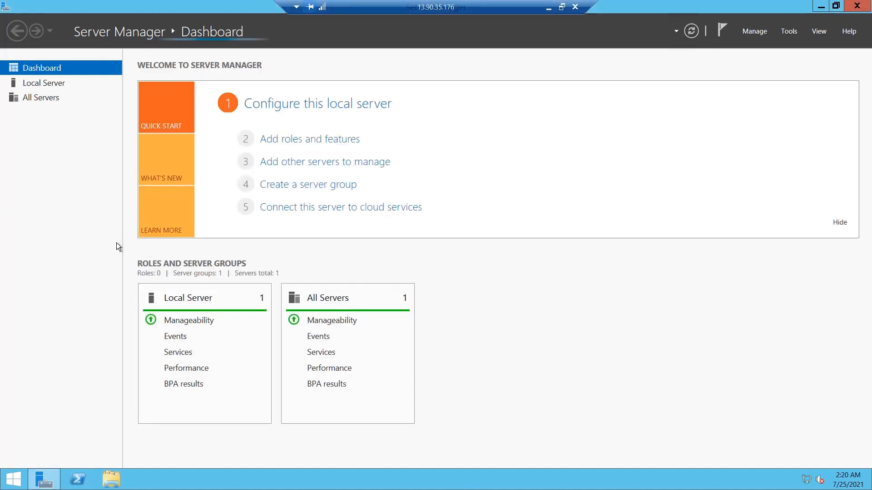
Step: Open Disk Management with diskmgmt.msc, inspect C:, temporary D: and DVD E:, then minimize the session
key(super+r)
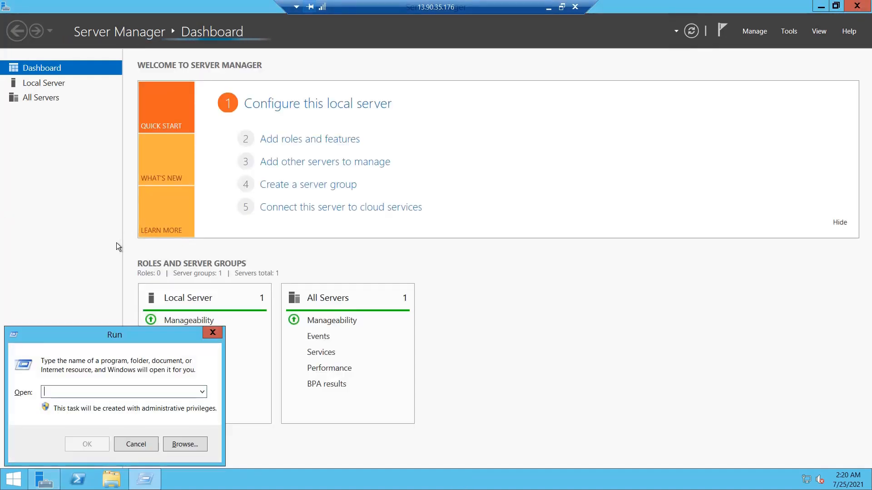
text(diskm)
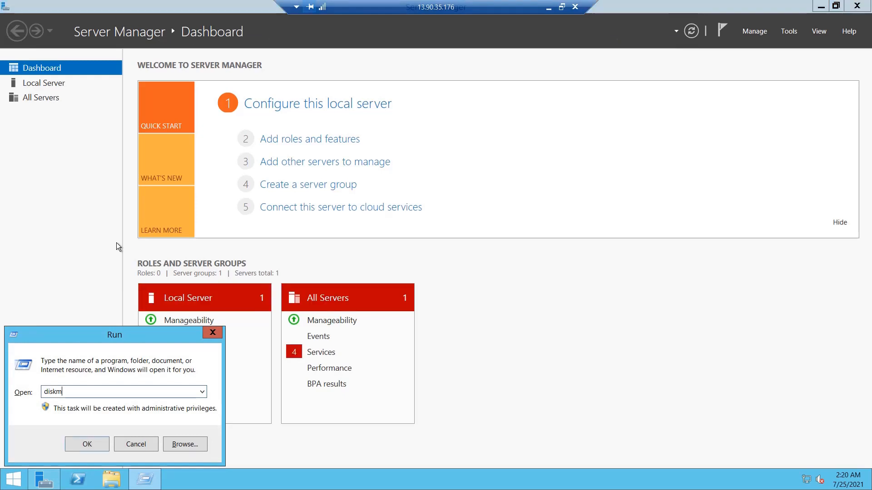
text(gmt.msc)
key(Return)
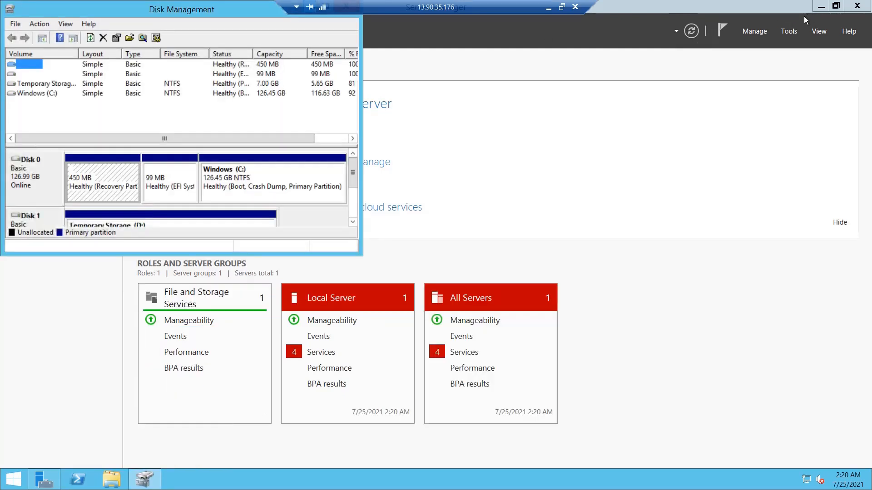
click(821, 6)
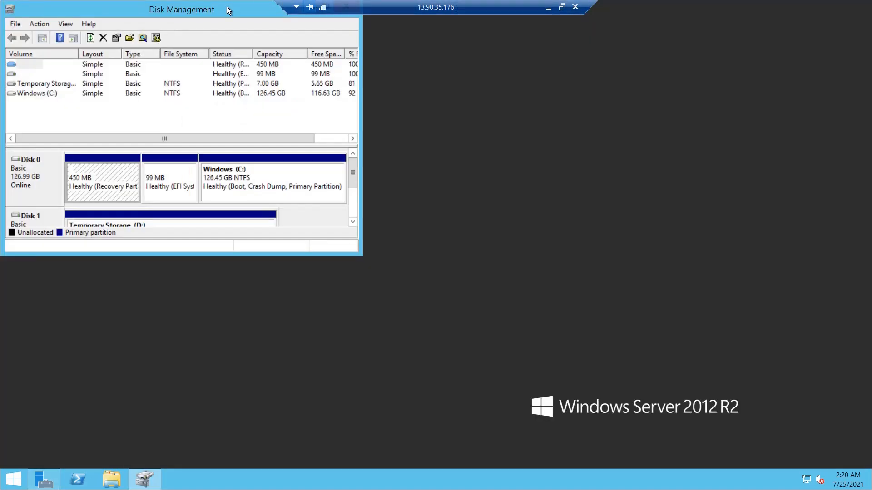
double_click(202, 5)
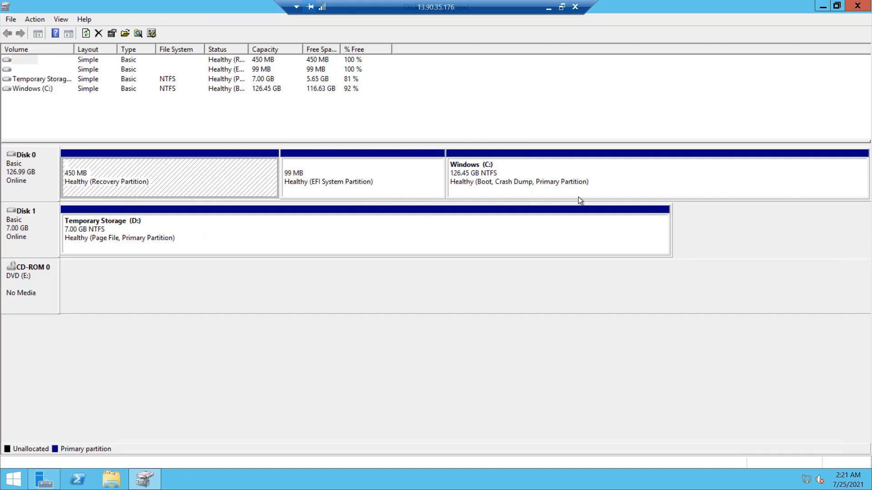
click(606, 176)
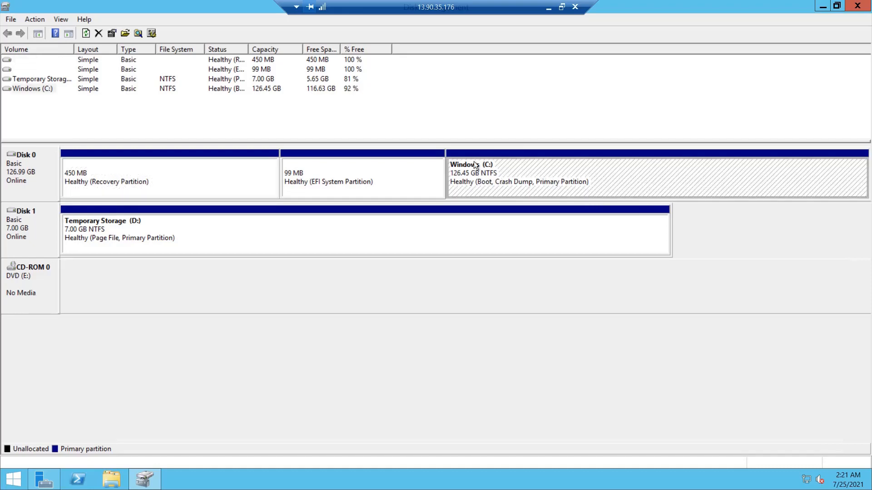
click(549, 8)
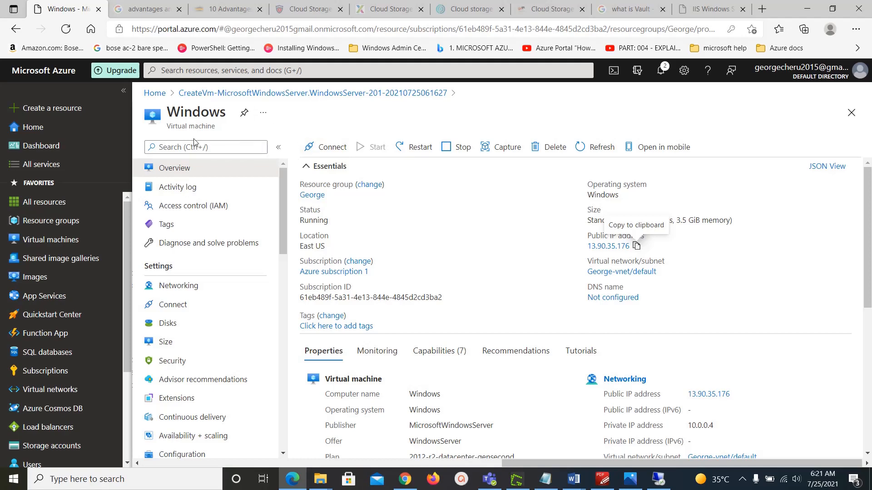
Step: Go from Virtual machines to the Windows VM's Disks page
click(58, 240)
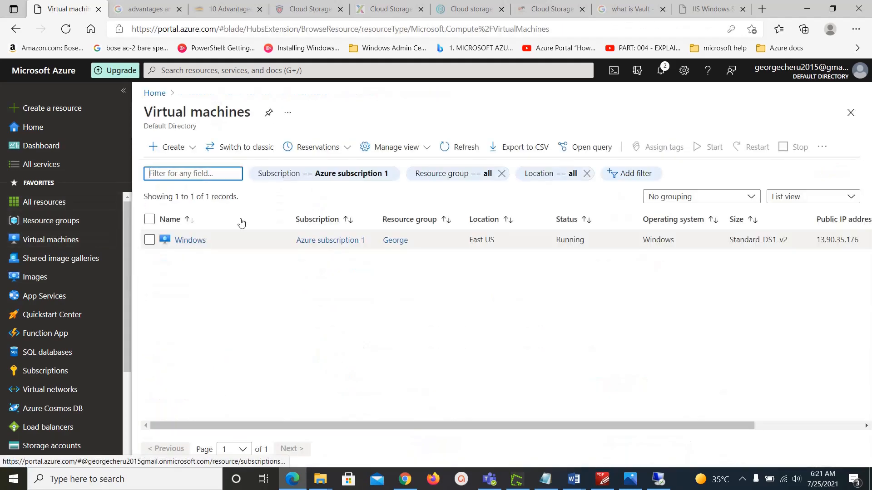
click(191, 245)
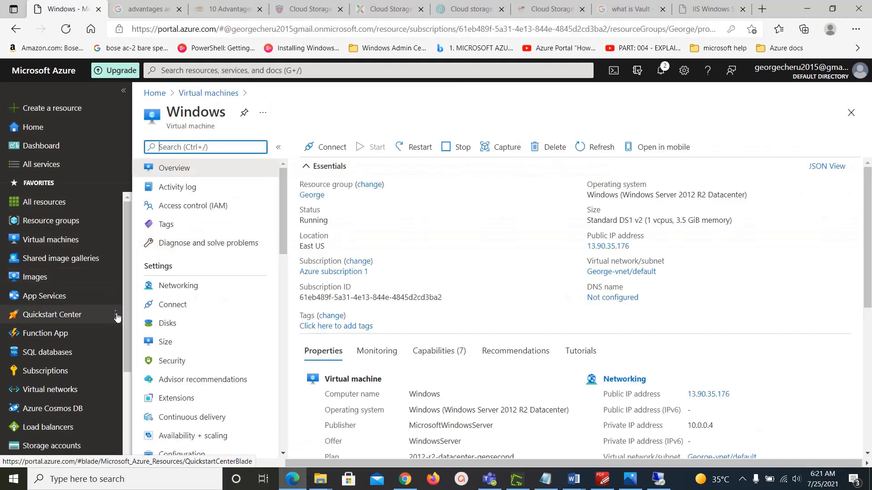
click(172, 323)
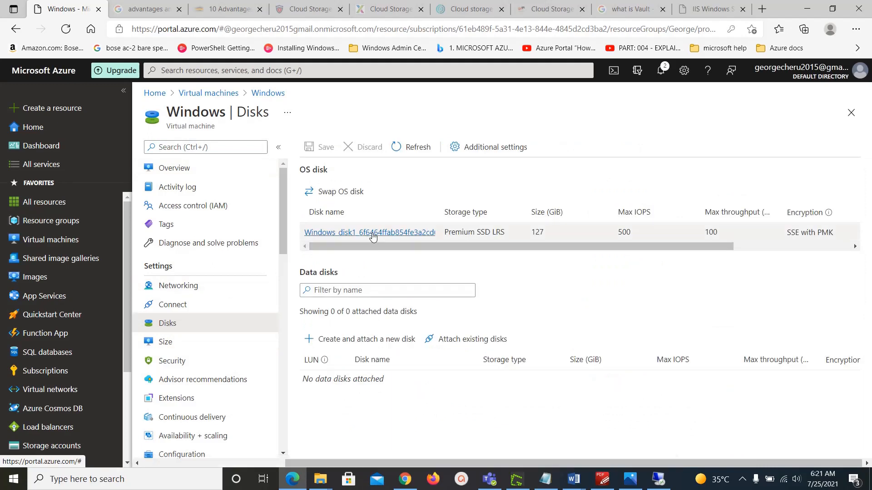
Step: Review the OS disk's Size + performance settings, then return to the VM's disks page
click(425, 234)
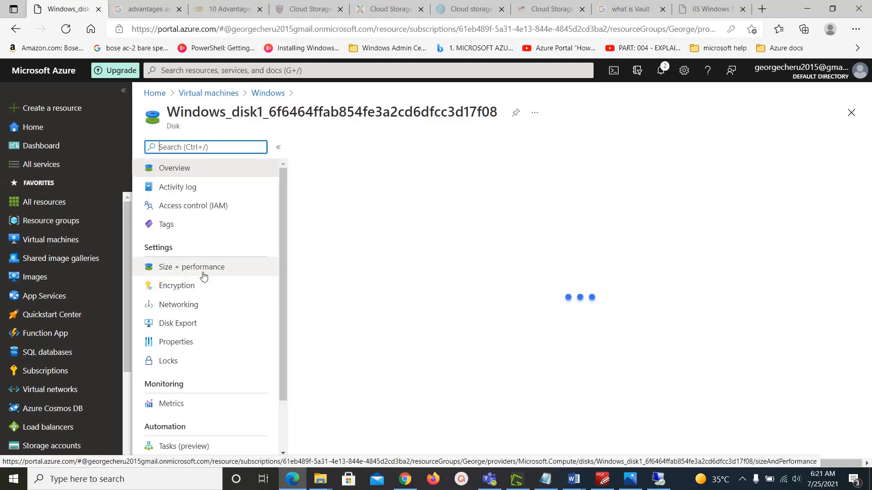
click(205, 273)
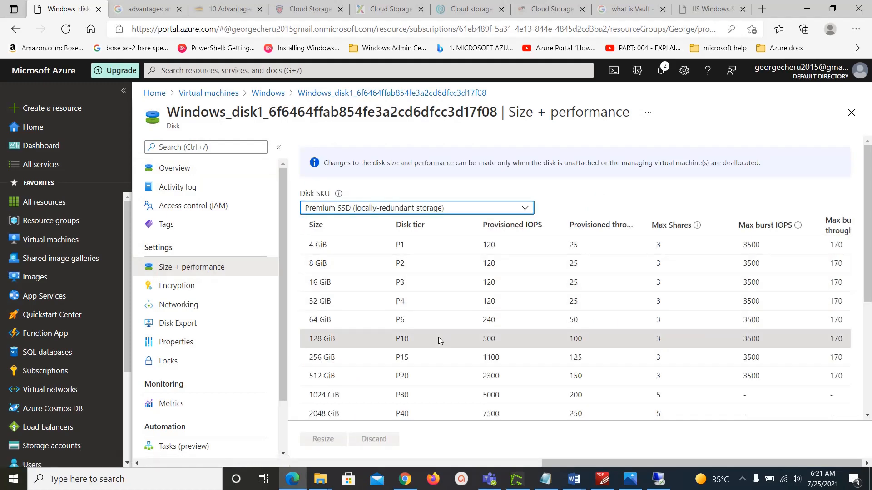
scroll(438, 338, down, 4)
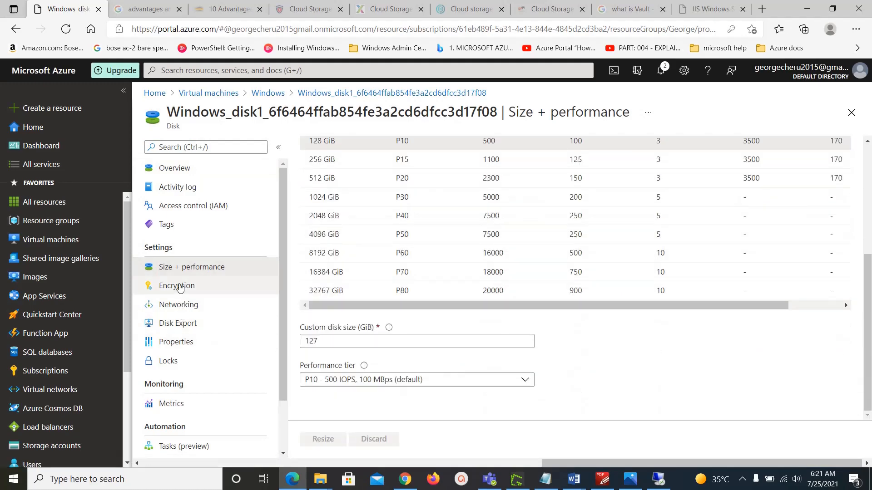
scroll(205, 263, down, 1)
scroll(204, 263, up, 1)
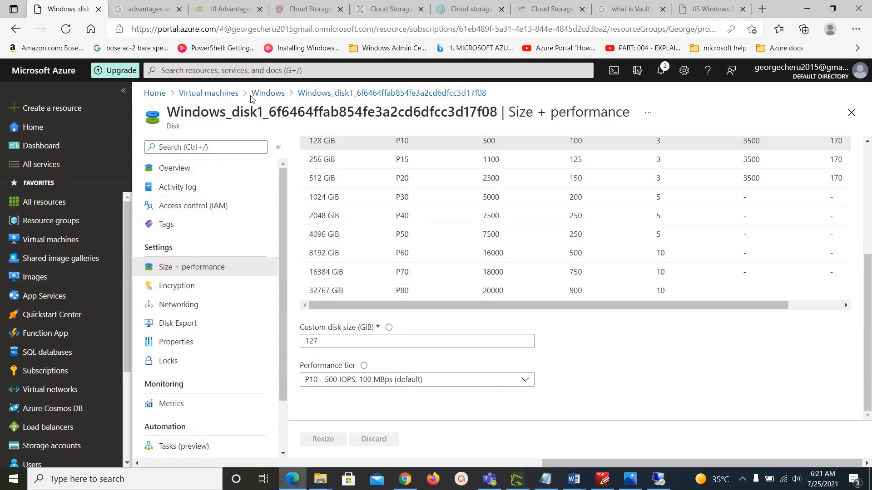
click(261, 94)
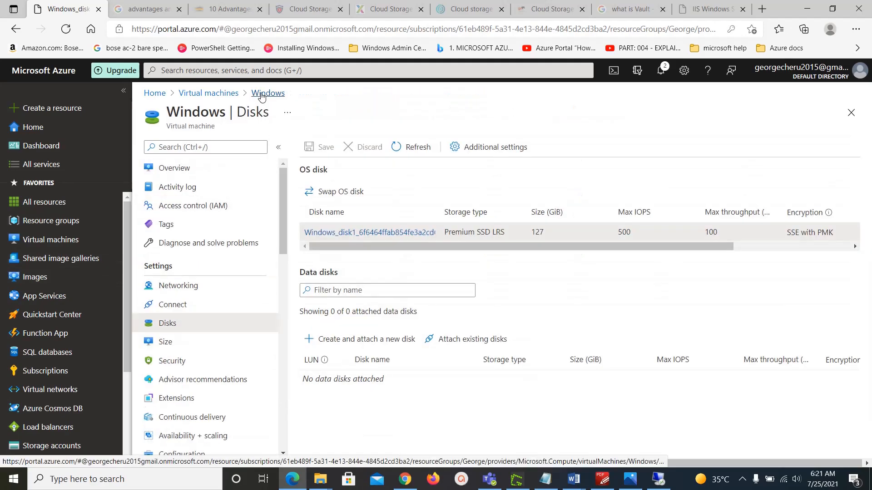
Step: Stop the Windows VM so it shows Stopped (deallocated), then reopen its Disks page
click(213, 95)
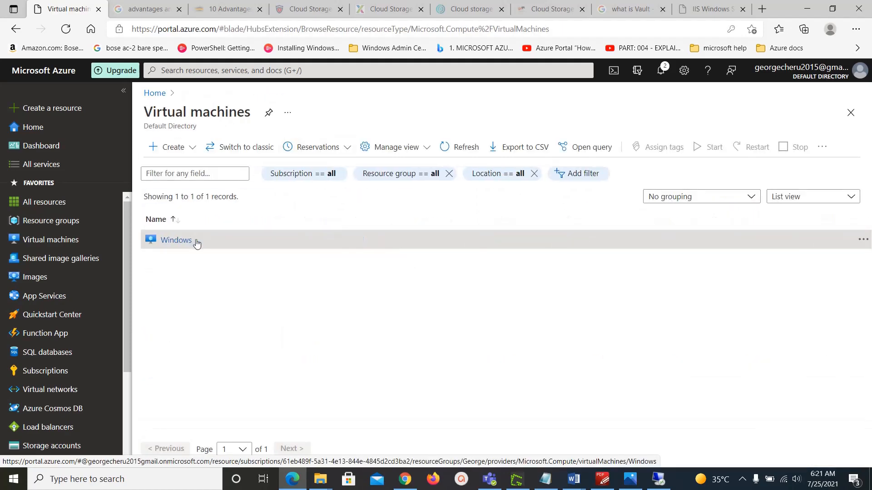
click(203, 240)
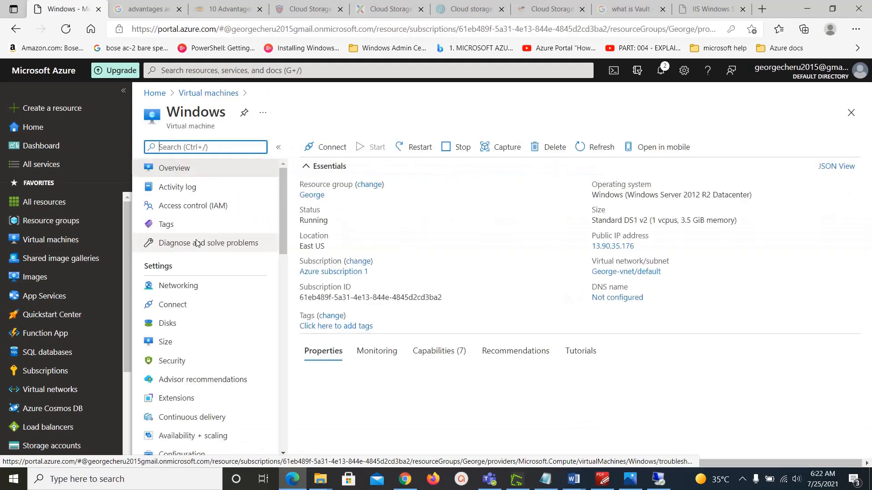
click(456, 150)
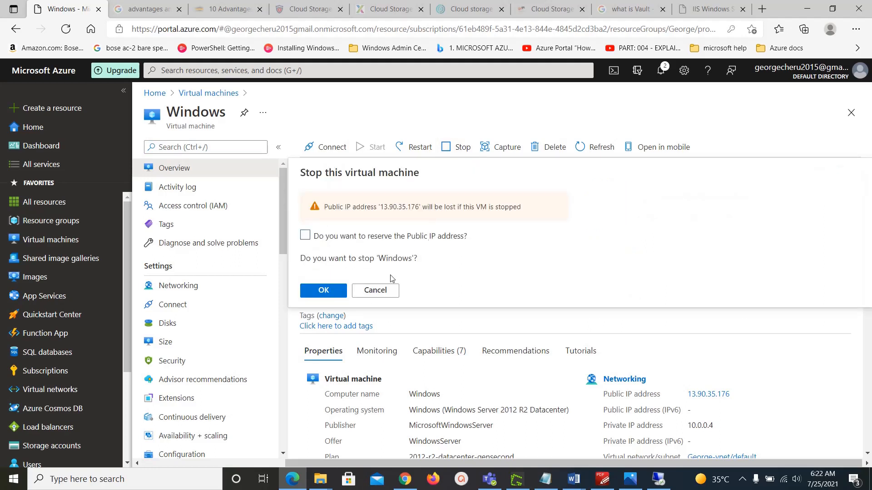
click(323, 291)
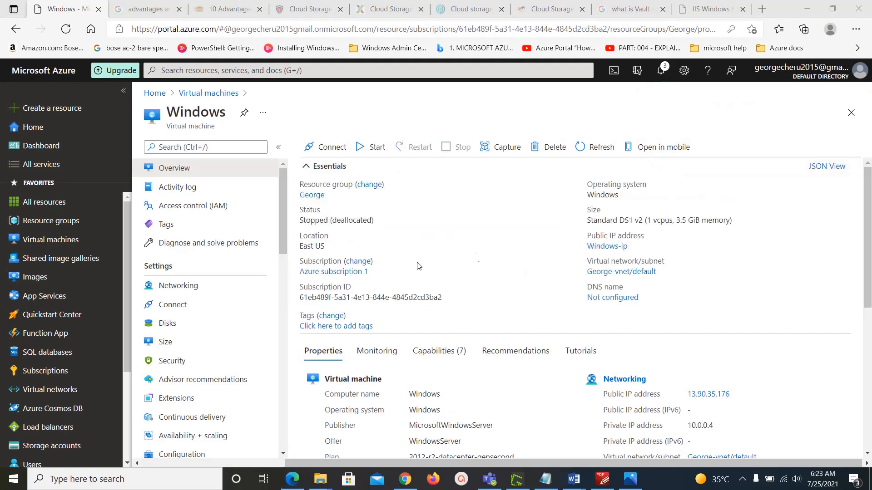
click(169, 324)
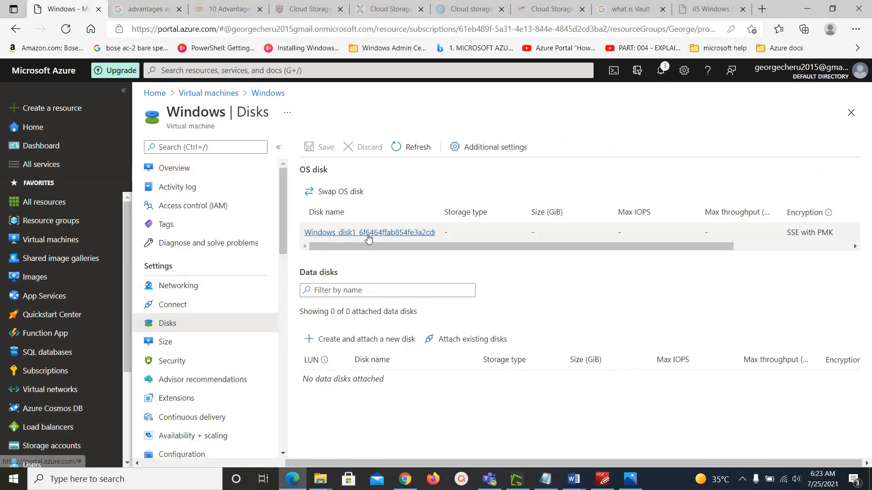
Step: Resize the OS disk from 127 GiB to a custom 150 GiB in Size + performance
click(368, 233)
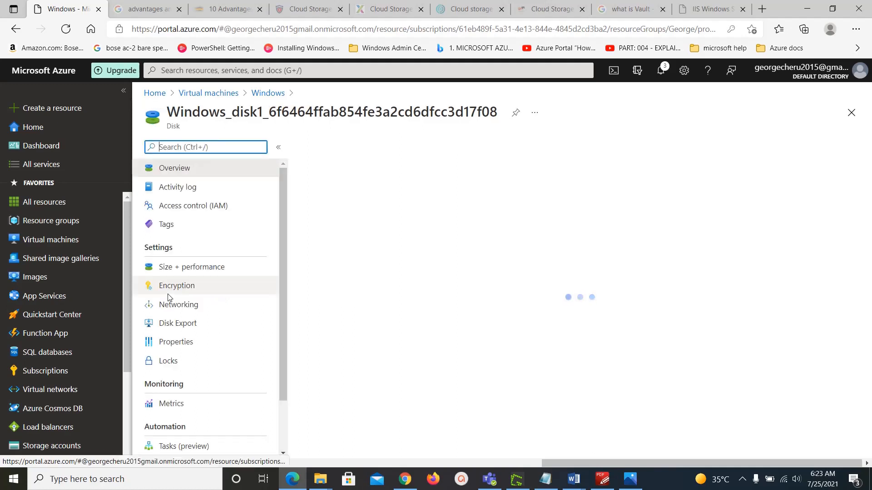
click(192, 271)
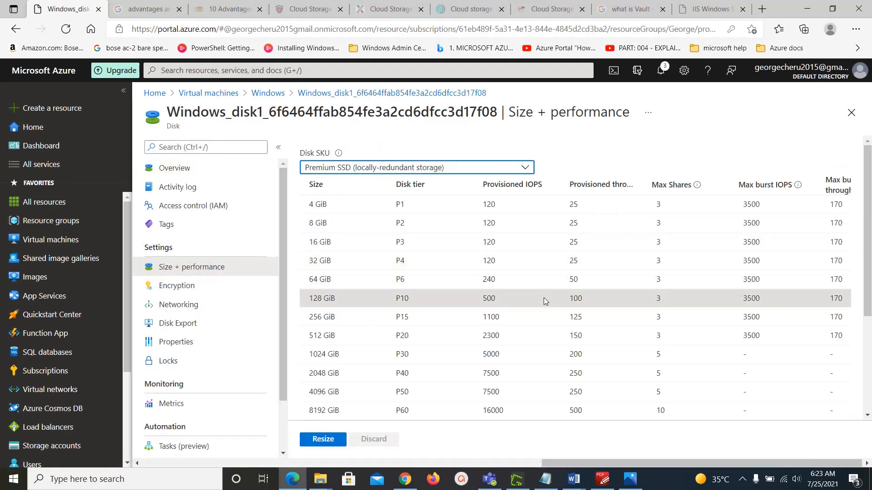
scroll(590, 327, down, 3)
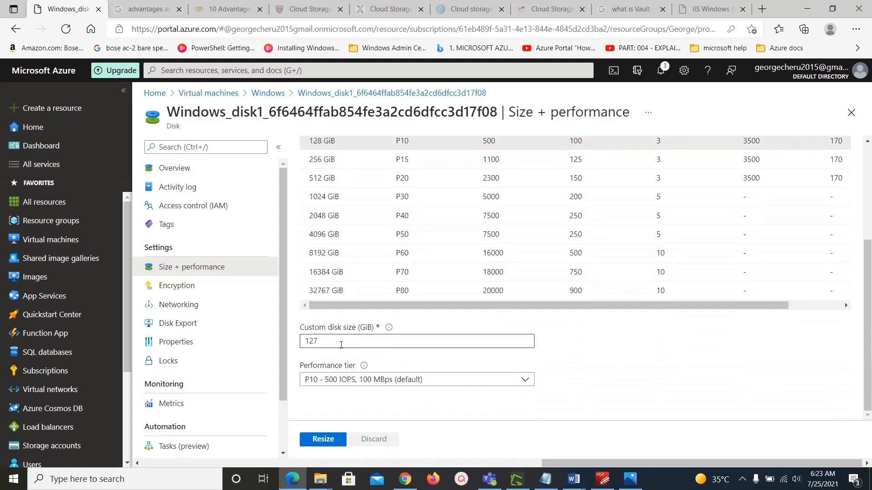
drag(342, 341, 230, 339)
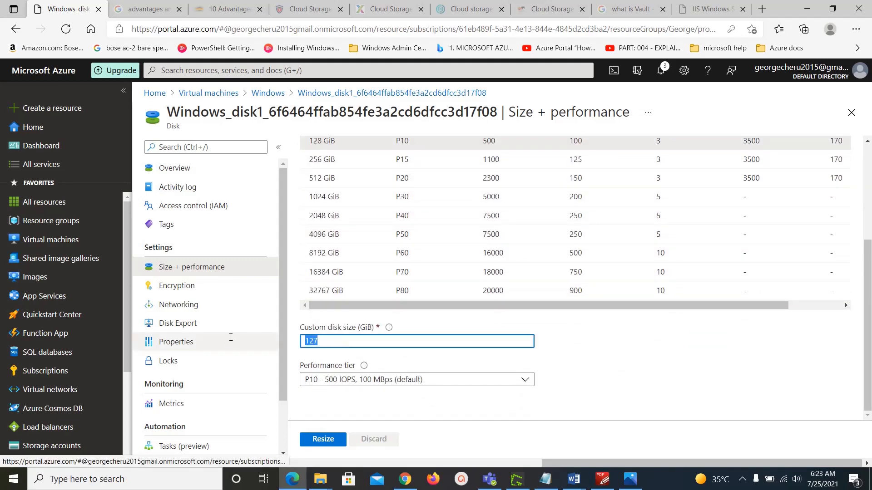
text(150)
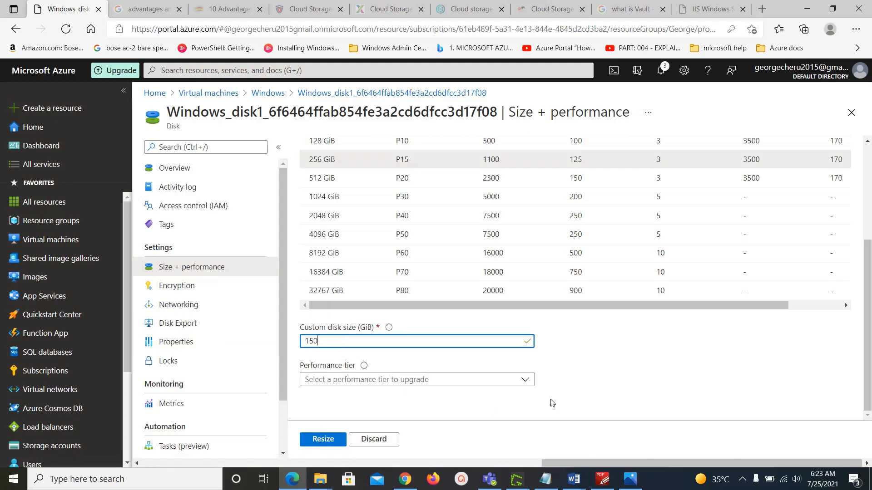
click(316, 444)
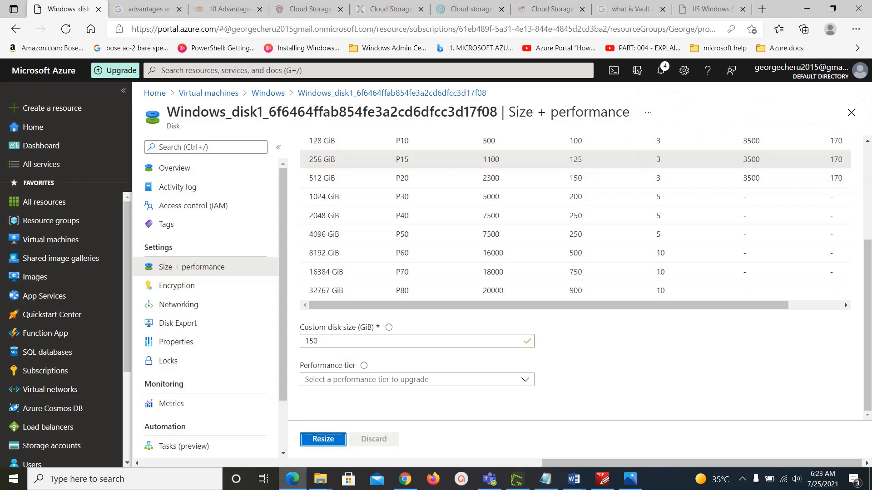
Step: Start the Windows VM from its Overview and copy the new public IP 52.188.146.146
click(268, 97)
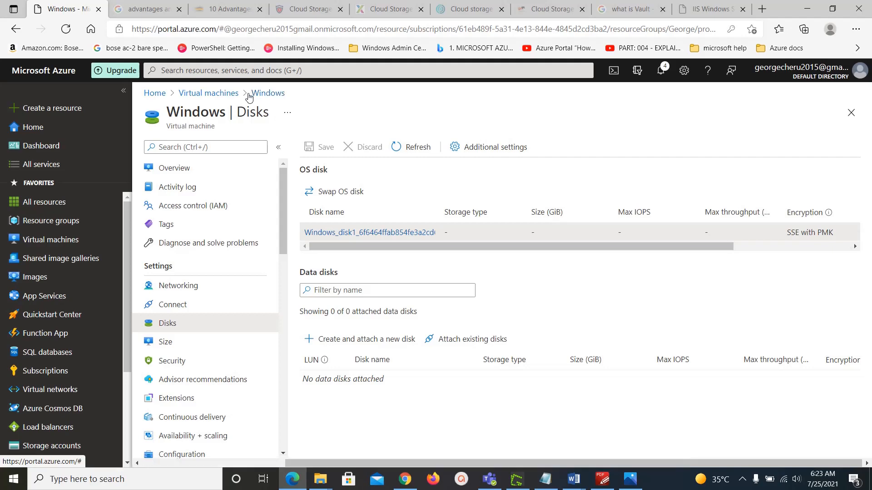
click(218, 95)
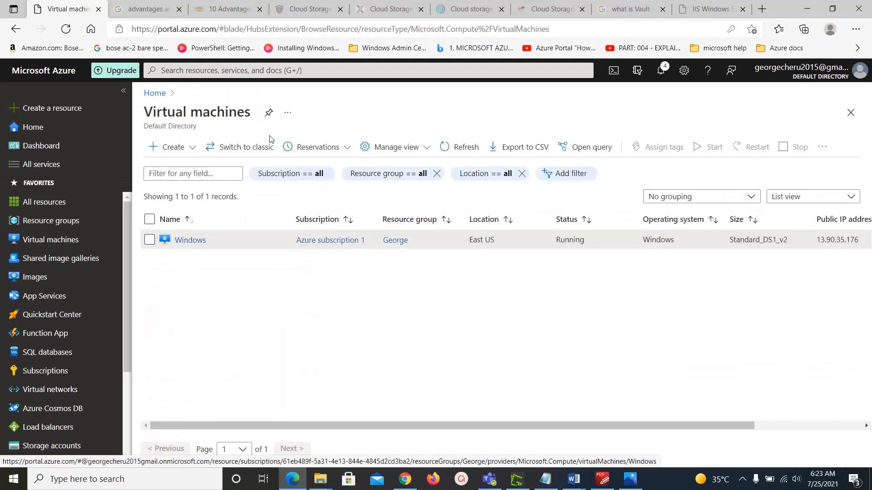
click(191, 240)
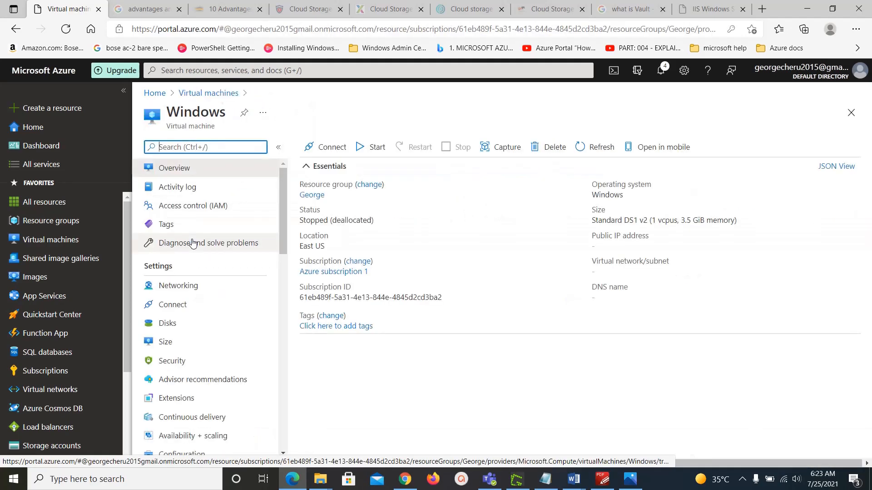
click(377, 147)
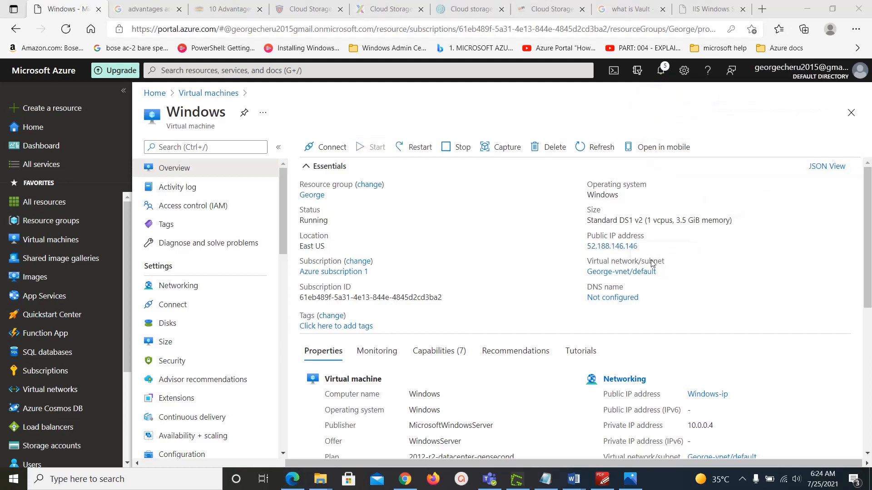
click(644, 246)
click(645, 246)
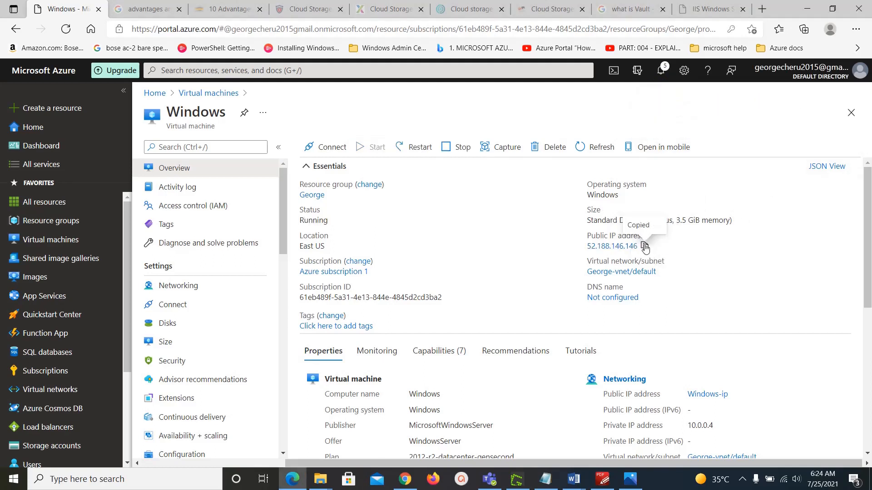
Step: Launch Remote Desktop Connection and connect to the new IP 52.188.146.146
key(super+r)
key(Return)
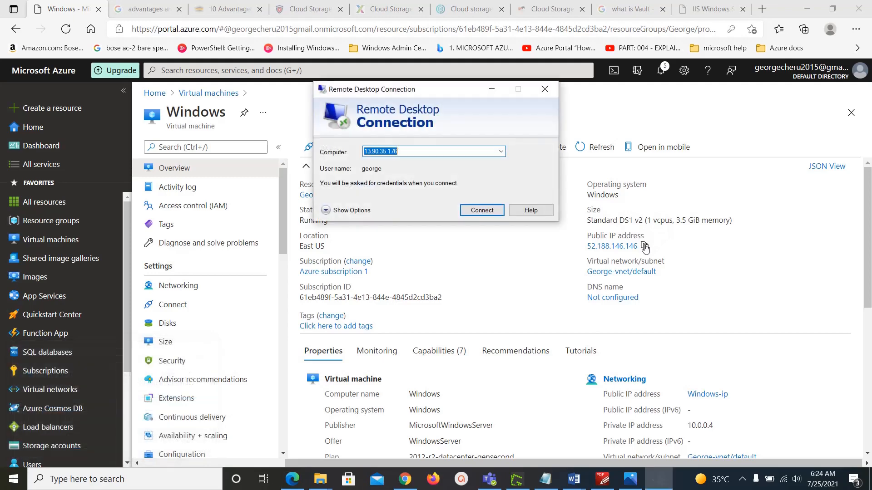
key(ctrl+v)
click(481, 211)
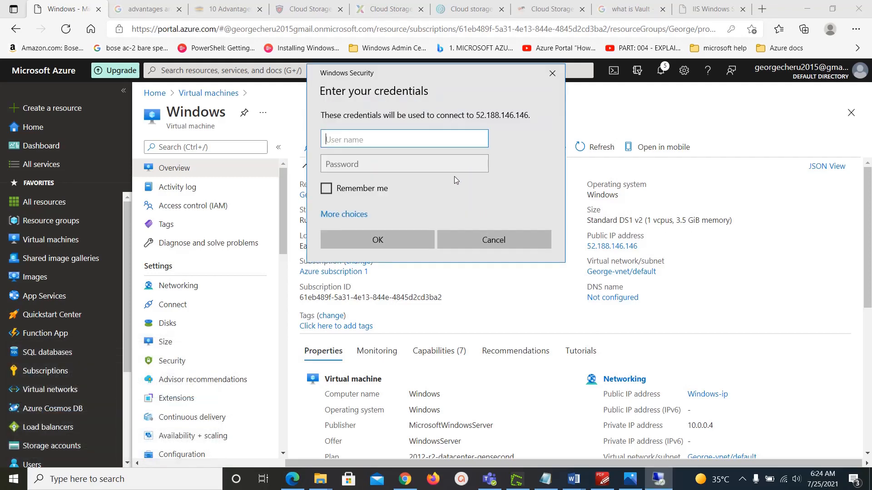
Step: Enter the admin credentials and accept the certificate warning to reach the desktop
text(george)
key(Tab)
text(••)
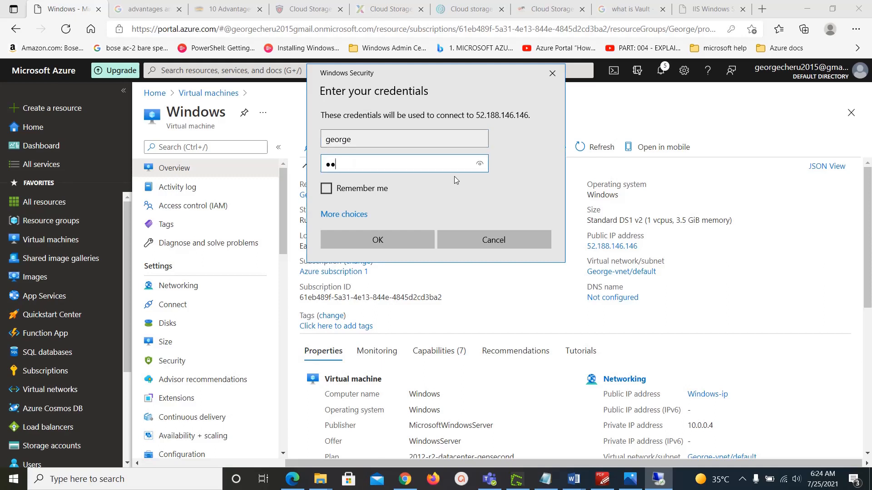
text(••••••••••)
key(Return)
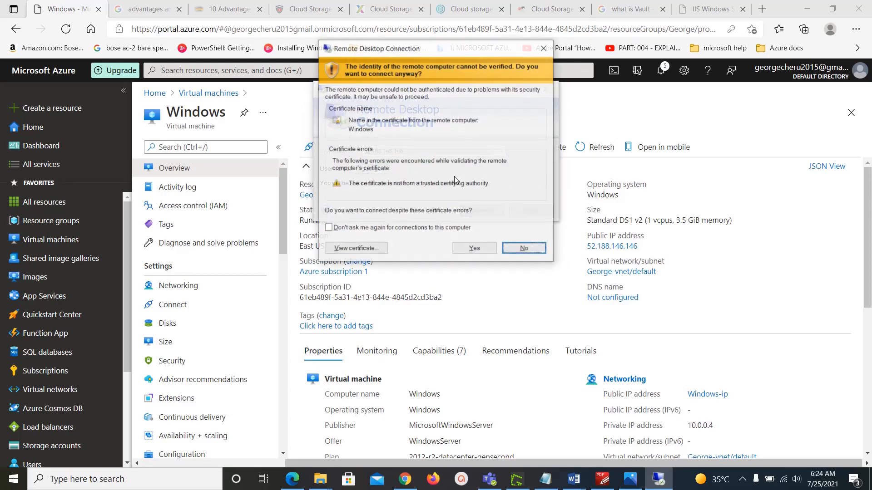
click(462, 249)
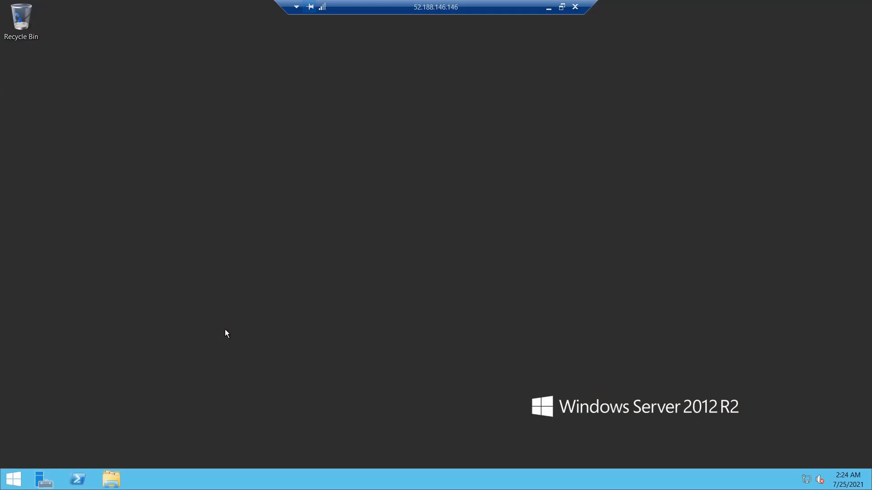
Step: Launch Disk Management from the Run prompt and maximize its window
key(super+r)
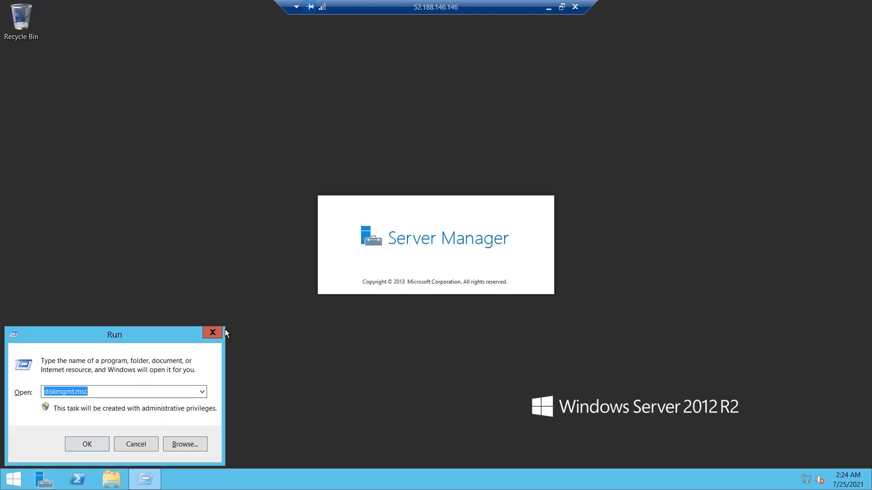
click(90, 444)
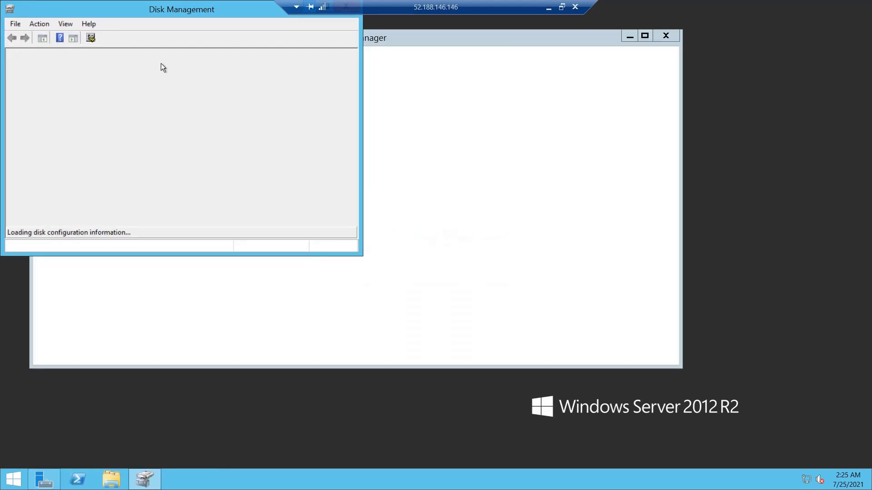
double_click(170, 8)
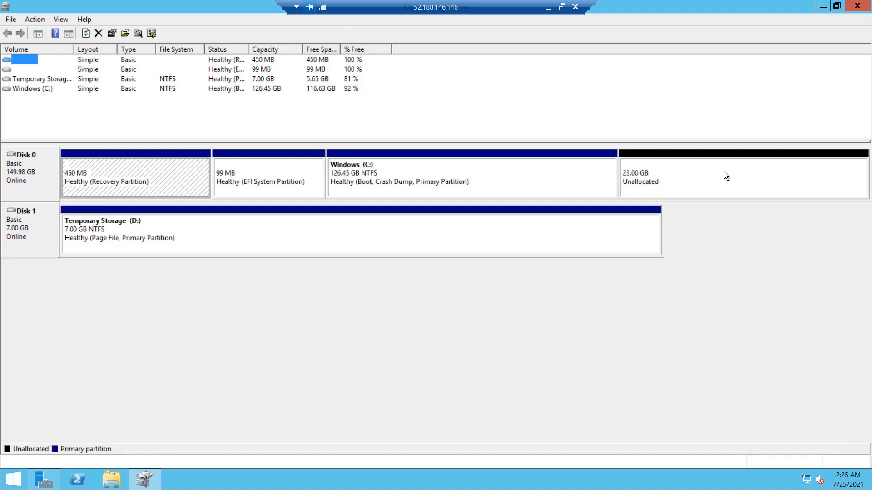
Step: Extend Windows (C:) with all 23 GB of Disk 0's unallocated space using the Extend Volume Wizard
right_click(534, 176)
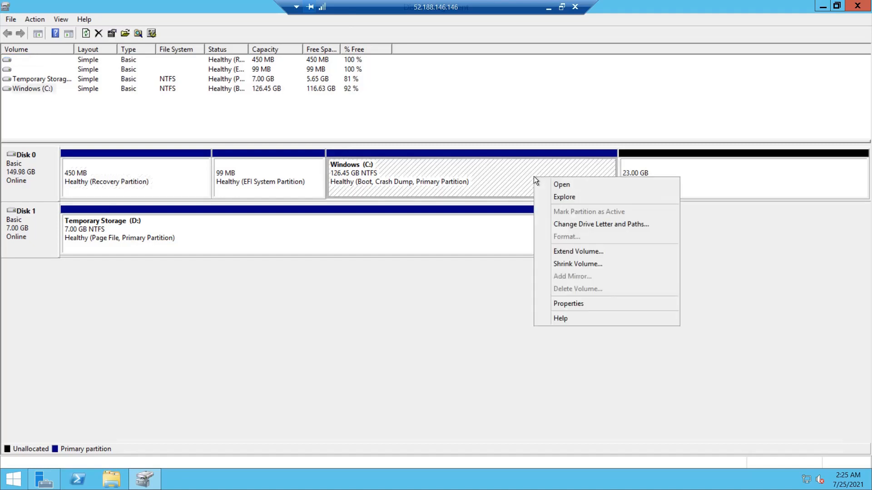
click(549, 252)
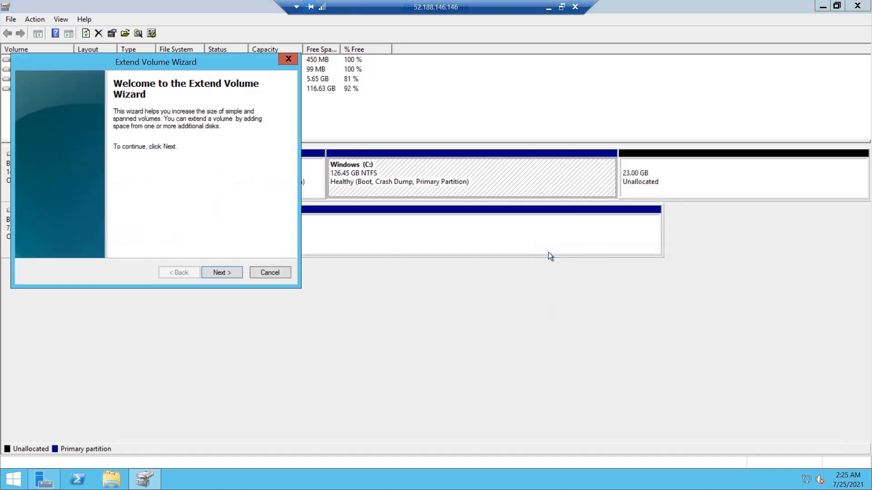
click(219, 274)
click(218, 273)
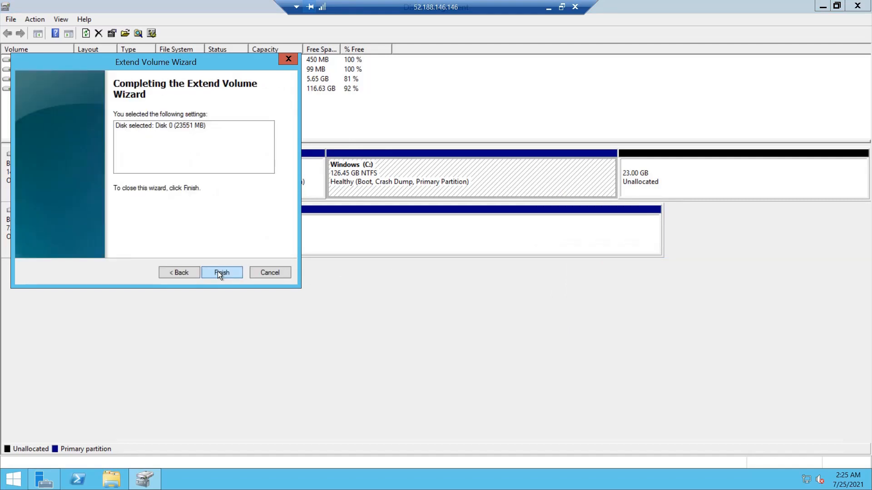
click(220, 273)
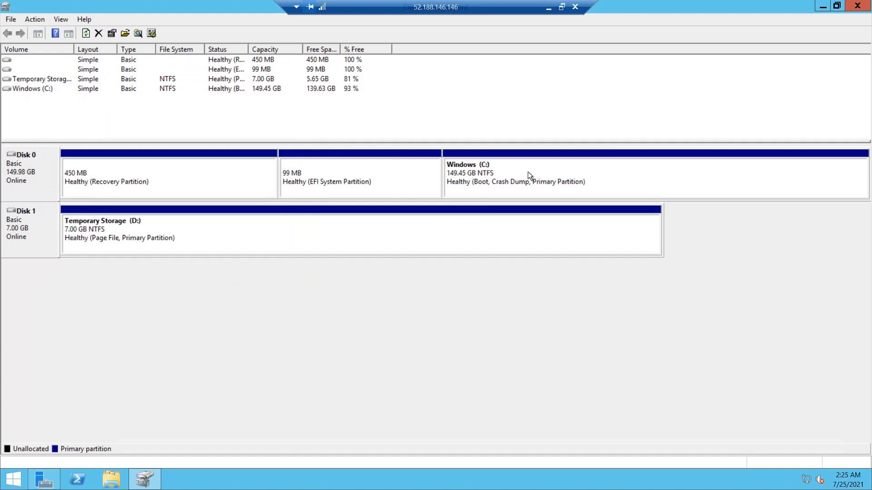
Step: Confirm in File Explorer that C: shows 139 GB free of 149 GB, then close Explorer and minimize RDP
click(107, 476)
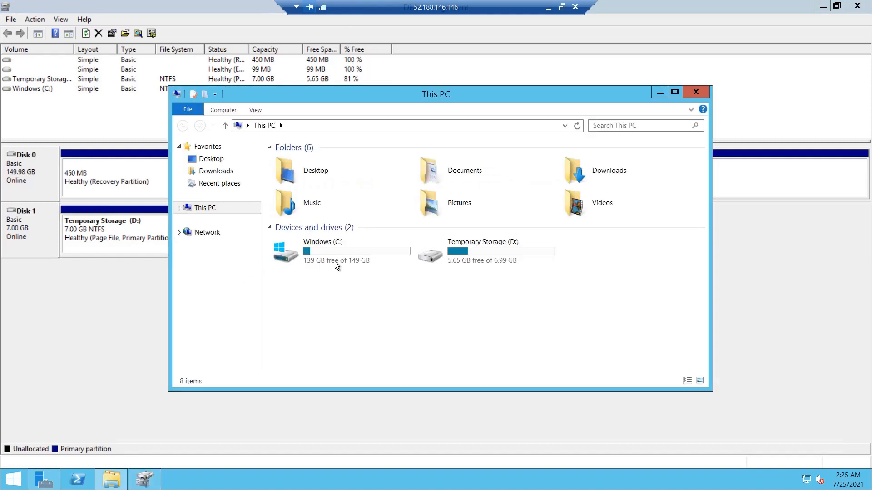
click(344, 252)
double_click(344, 252)
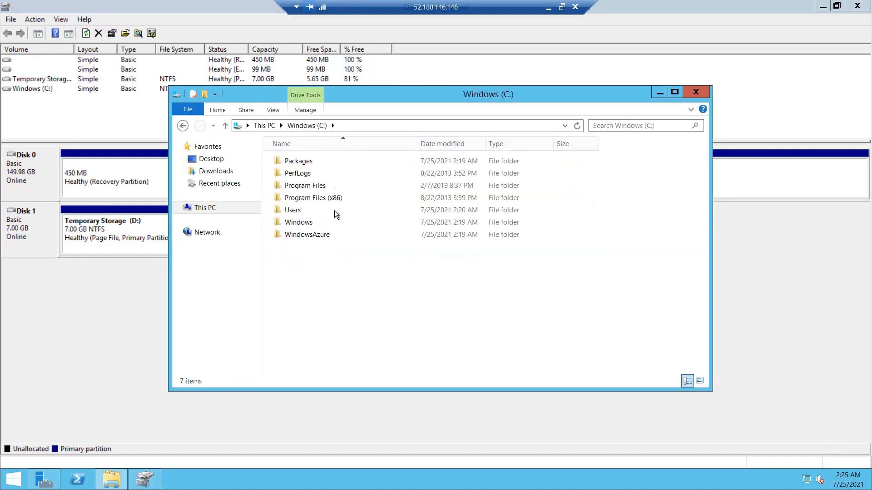
click(270, 126)
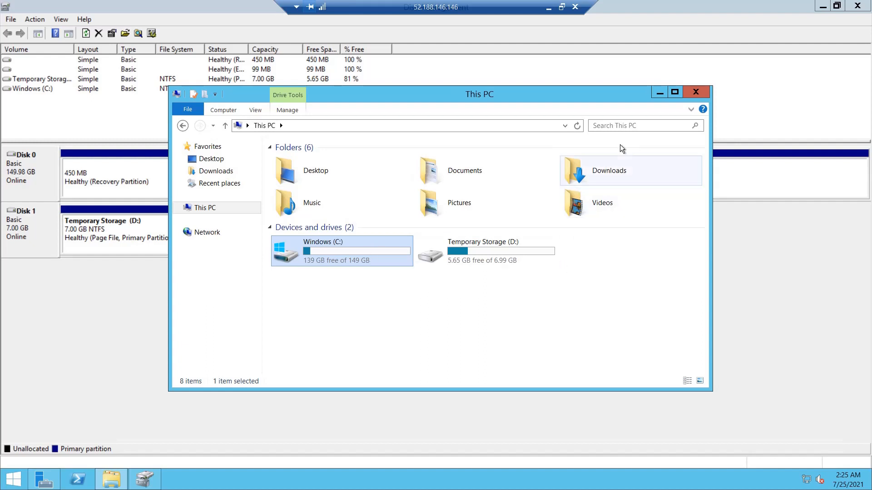
click(696, 93)
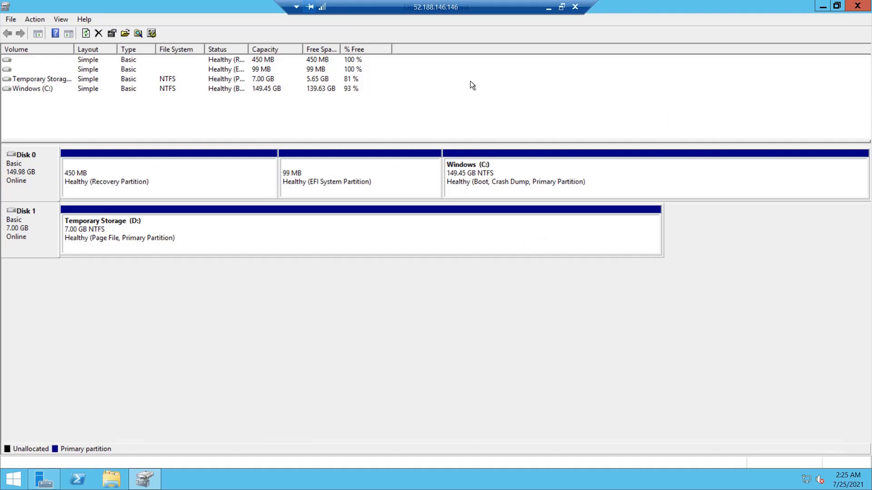
click(548, 10)
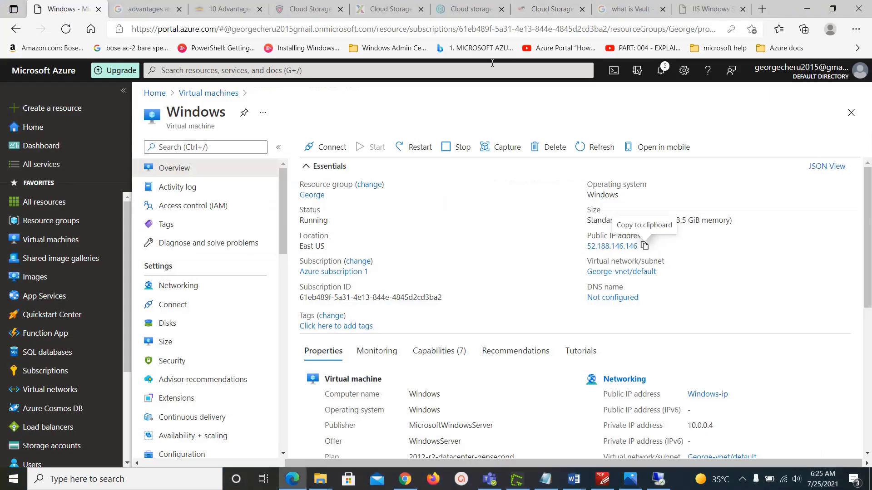
Step: On the VM's Disks page, add a new data disk row at LUN 0
click(162, 325)
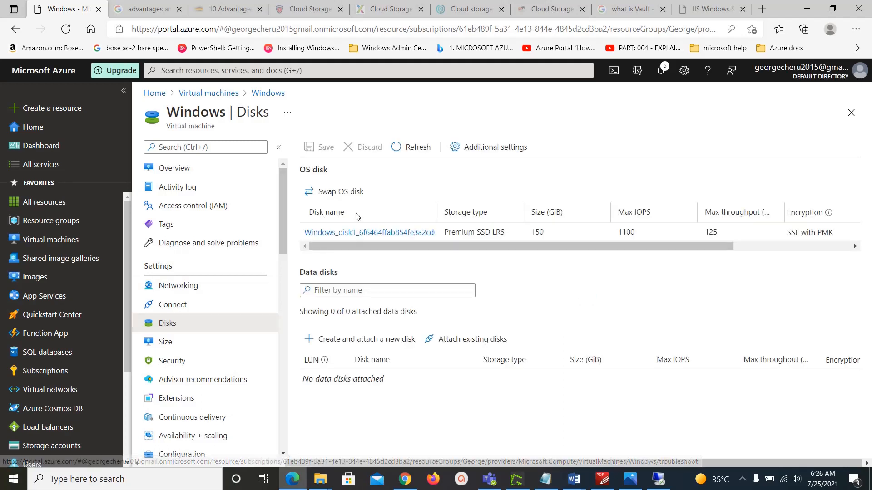
click(362, 340)
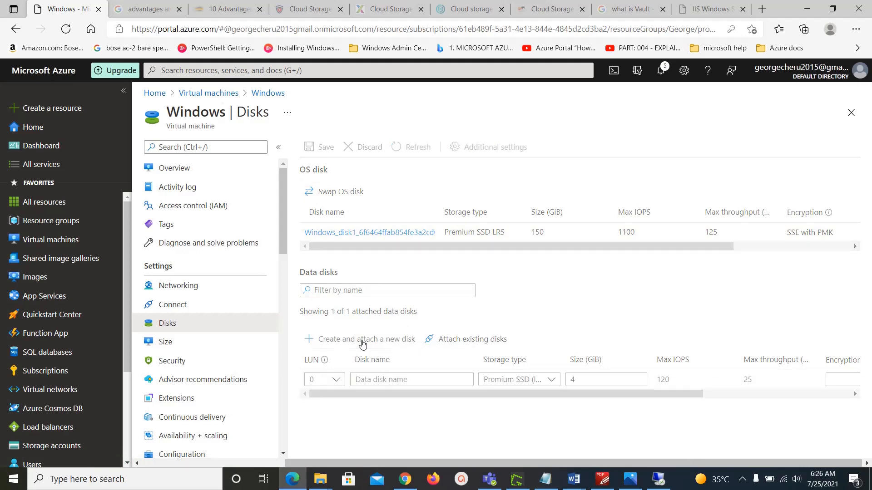
click(337, 380)
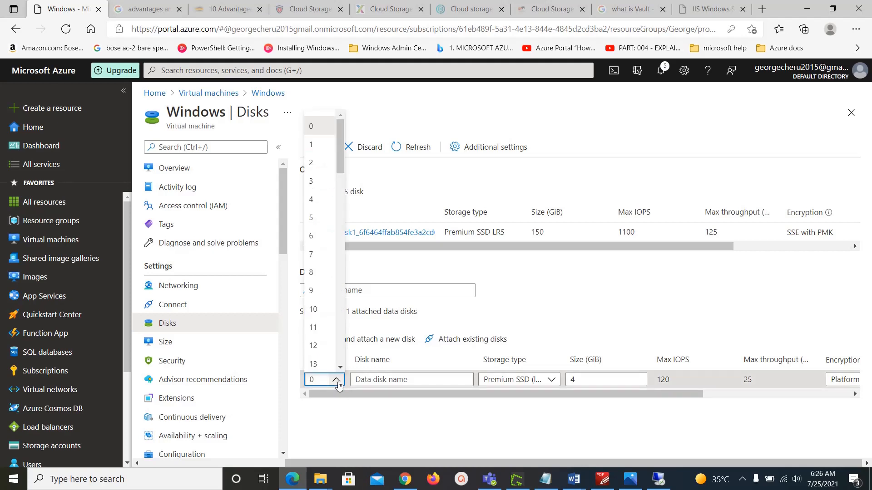
drag(342, 158, 345, 132)
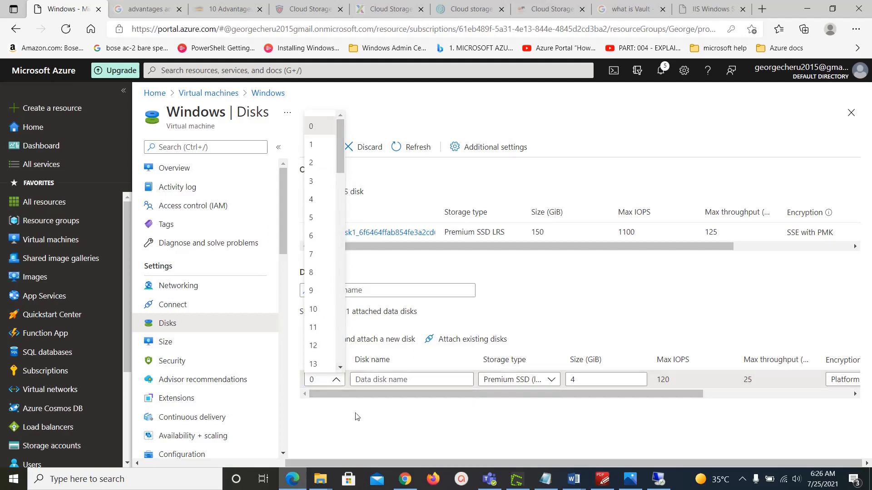
click(355, 431)
Step: Name the new disk DataDisk, keep Premium SSD, and set its size to 10 GiB
click(434, 379)
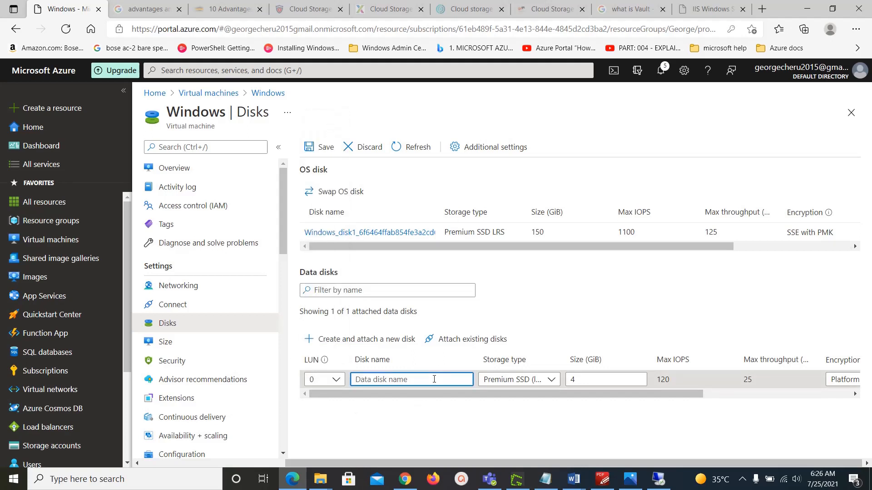
text(DataDisk)
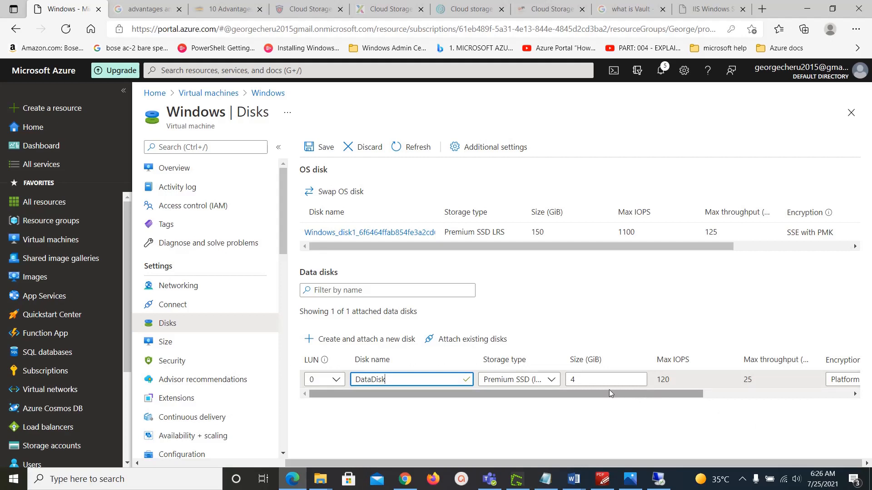
double_click(599, 380)
click(542, 380)
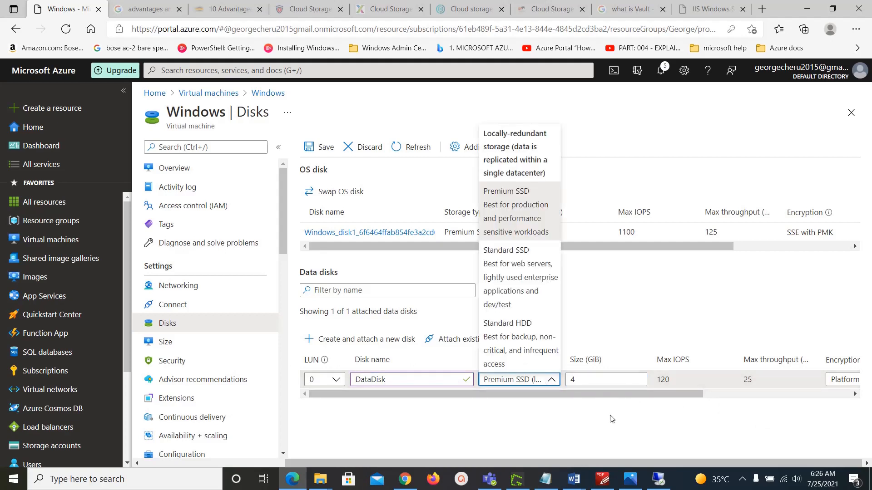
click(617, 414)
click(603, 379)
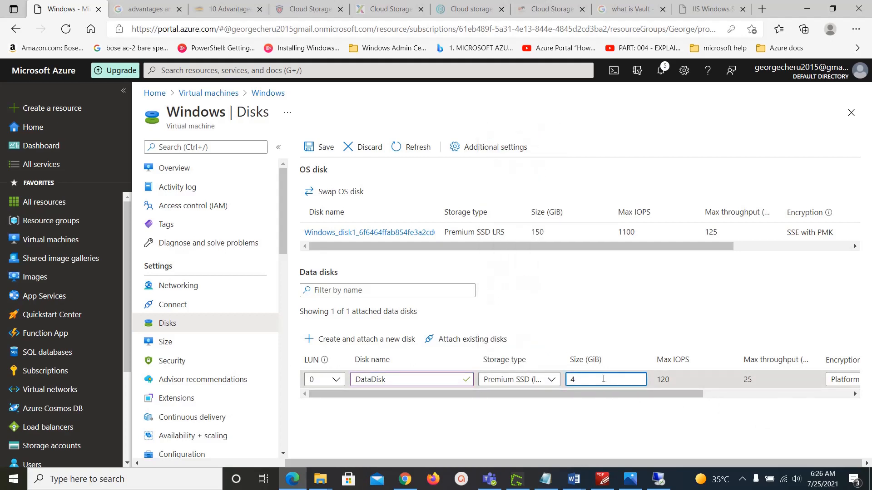
key(BackSpace)
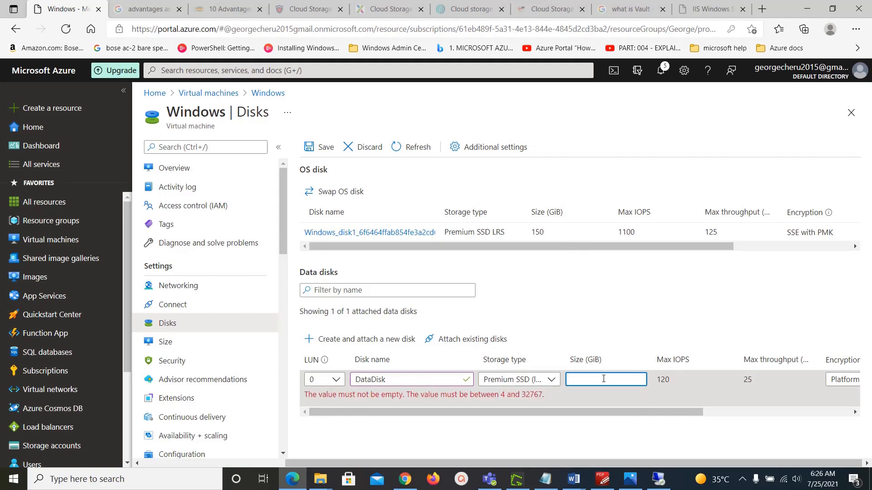
text(10)
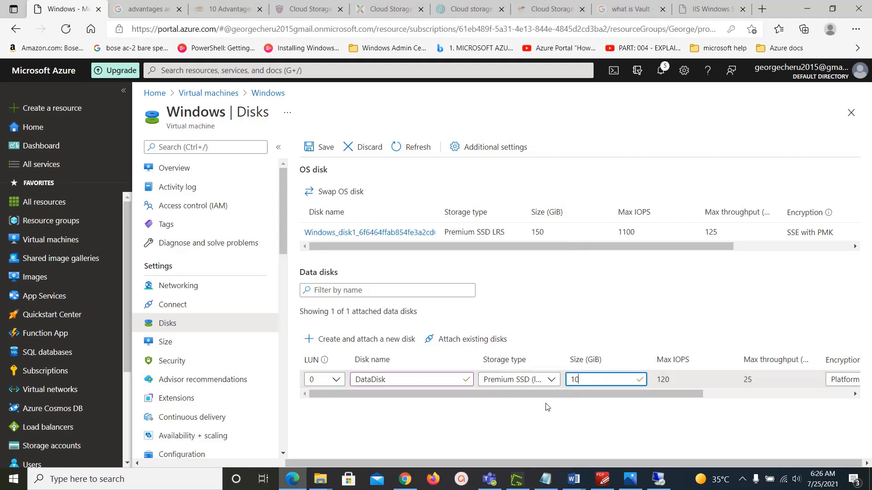
drag(554, 395, 465, 397)
Step: Save the new data disk, then initialize Disk 2 with the MBR (Master Boot Record) partition style
click(319, 147)
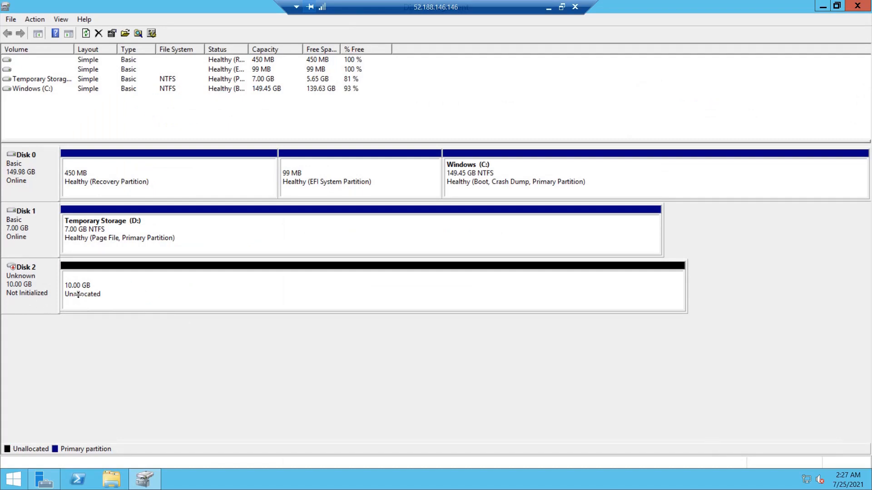
right_click(104, 286)
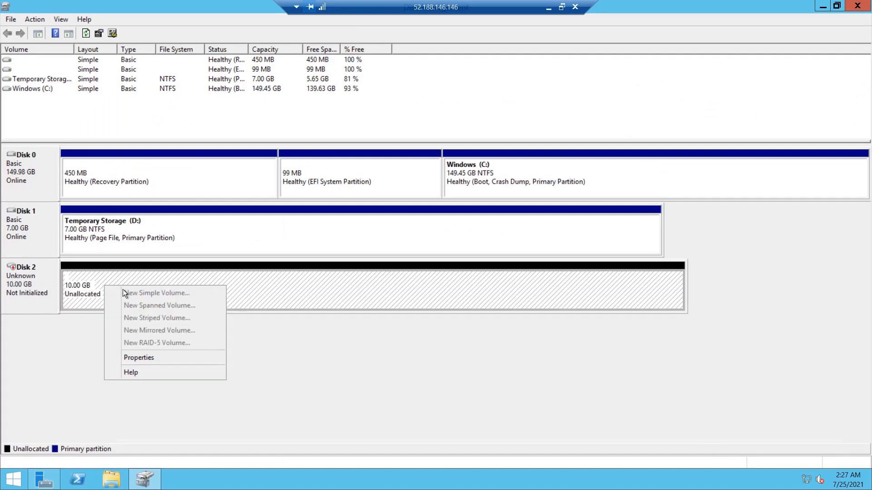
right_click(23, 288)
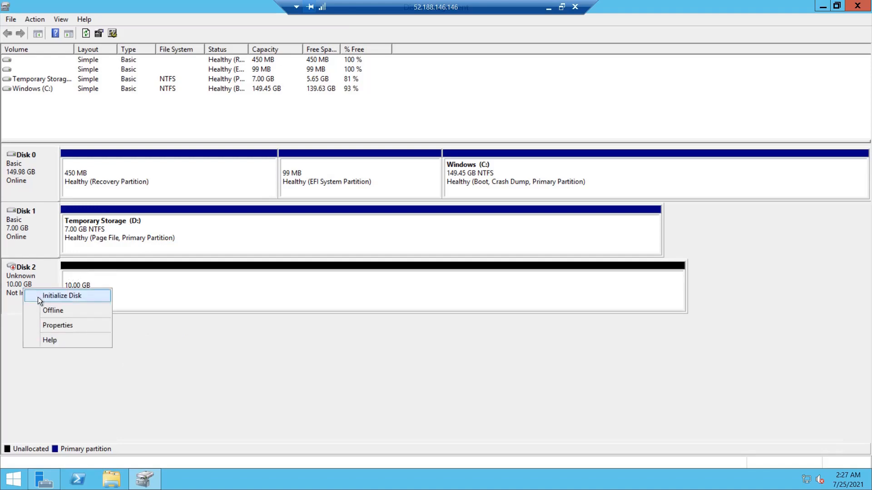
click(38, 298)
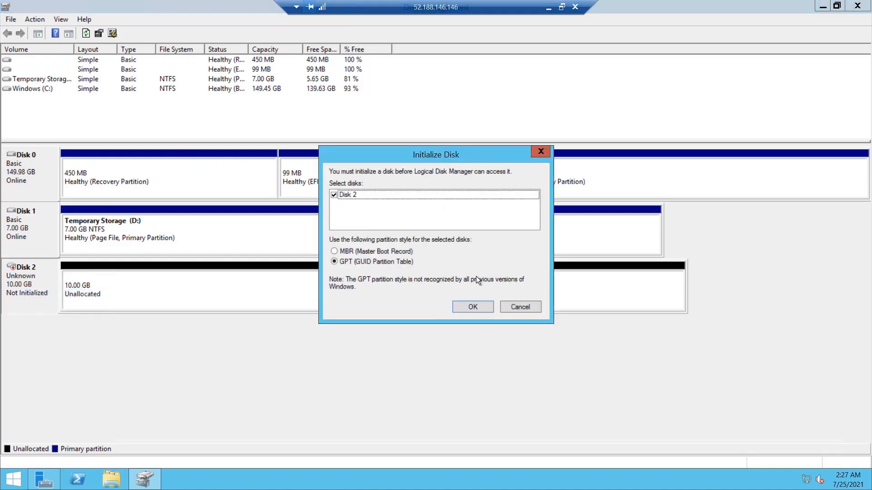
click(387, 250)
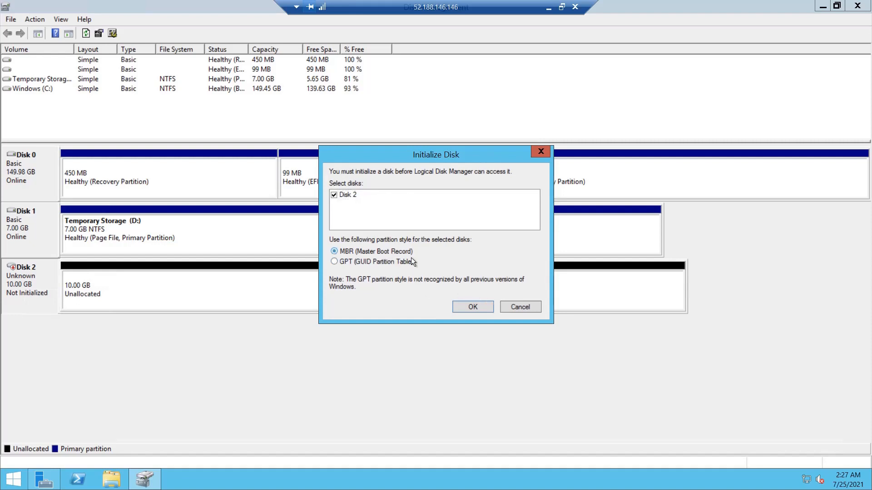
click(470, 309)
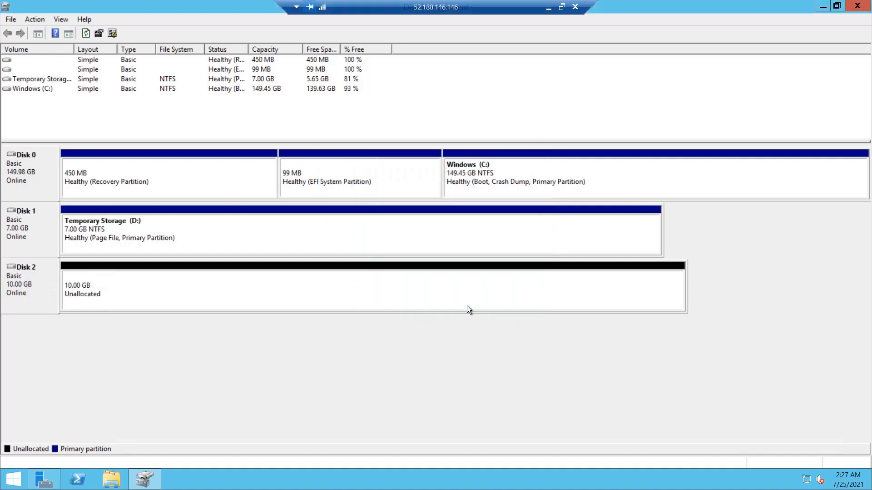
Step: Create a full 10237 MB NTFS simple volume labelled data, drive E:, on Disk 2
right_click(252, 291)
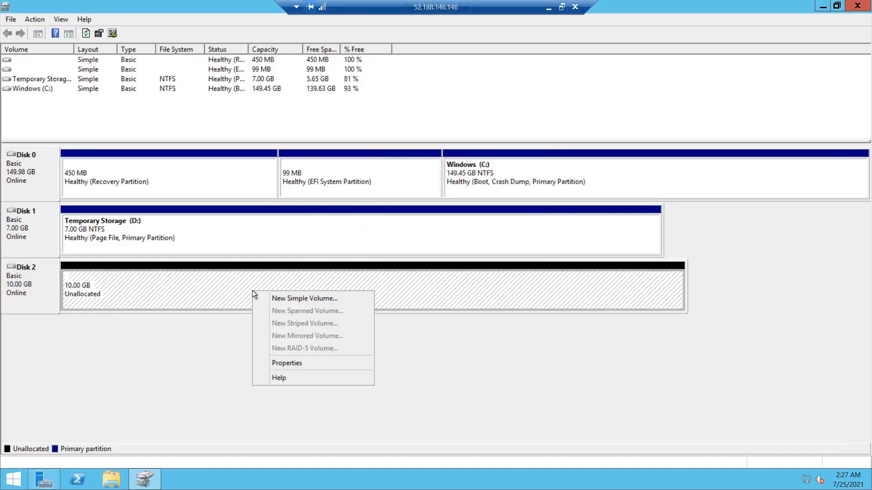
click(268, 295)
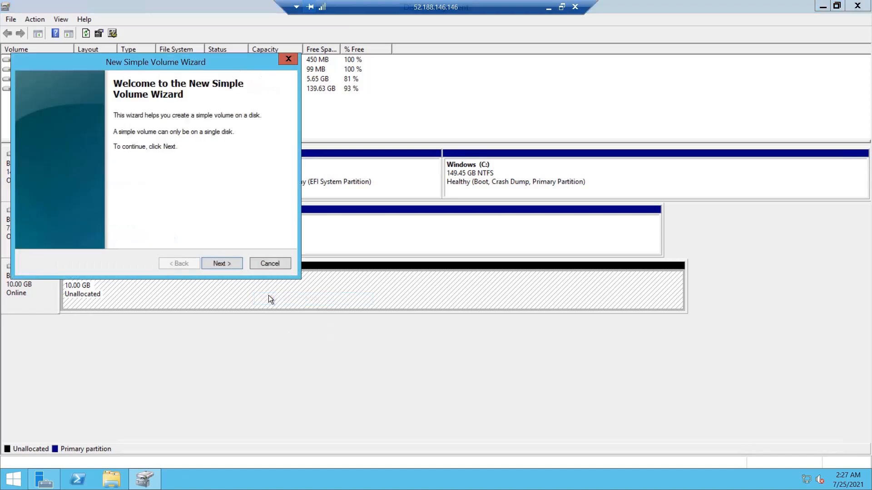
click(221, 263)
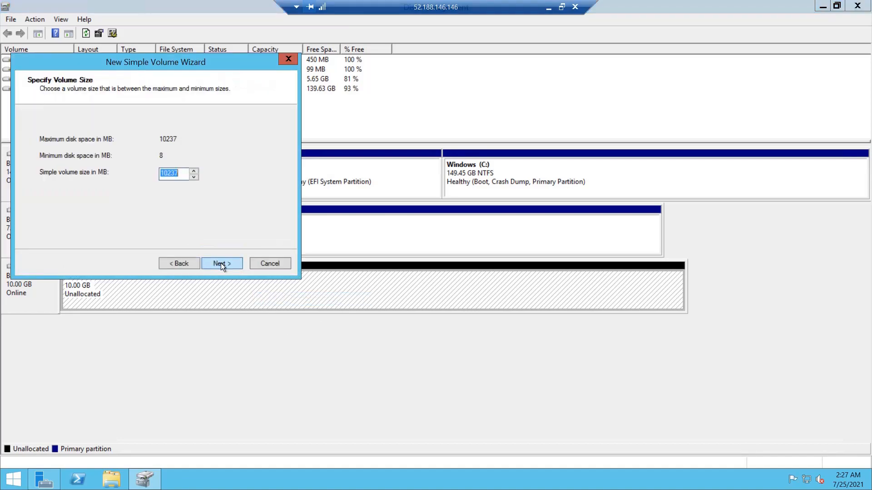
click(221, 263)
click(221, 263)
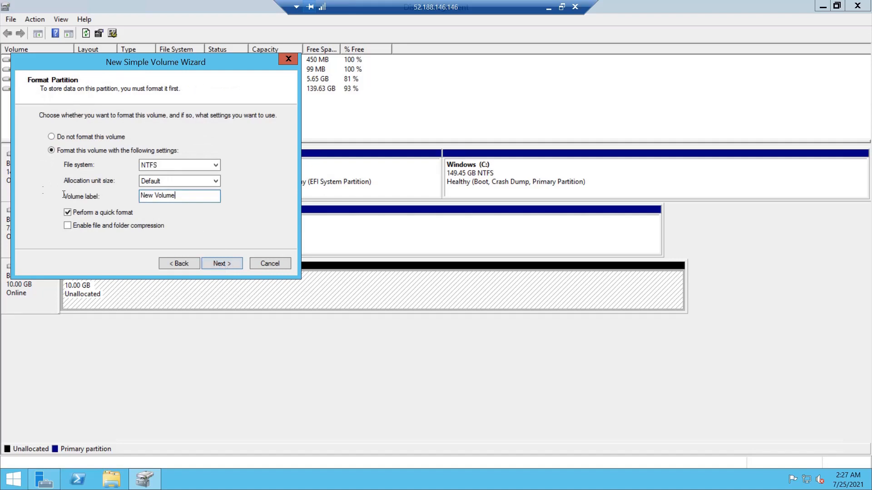
drag(196, 197, 43, 190)
text(data)
click(224, 264)
click(224, 263)
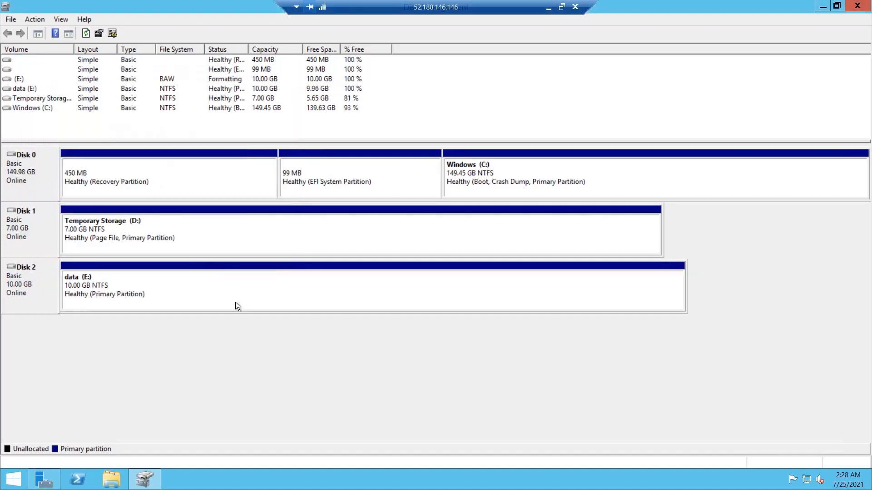
Step: Open the data (E:) drive in File Explorer
click(110, 480)
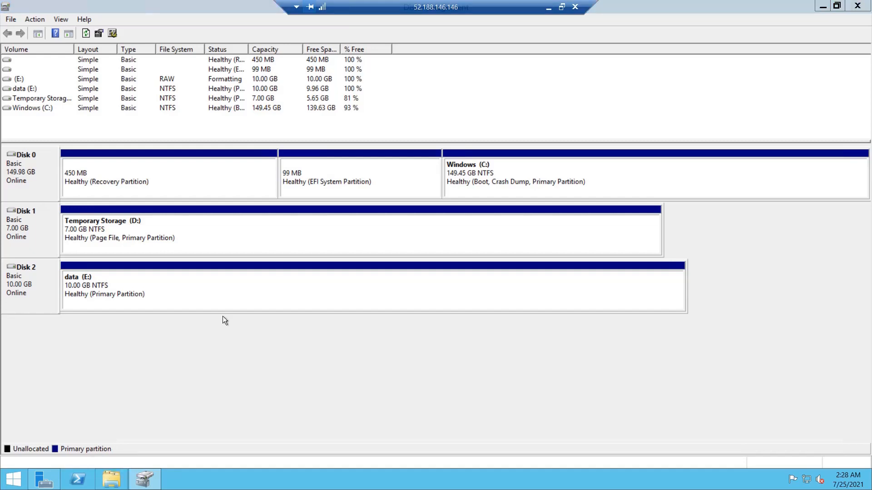
click(109, 483)
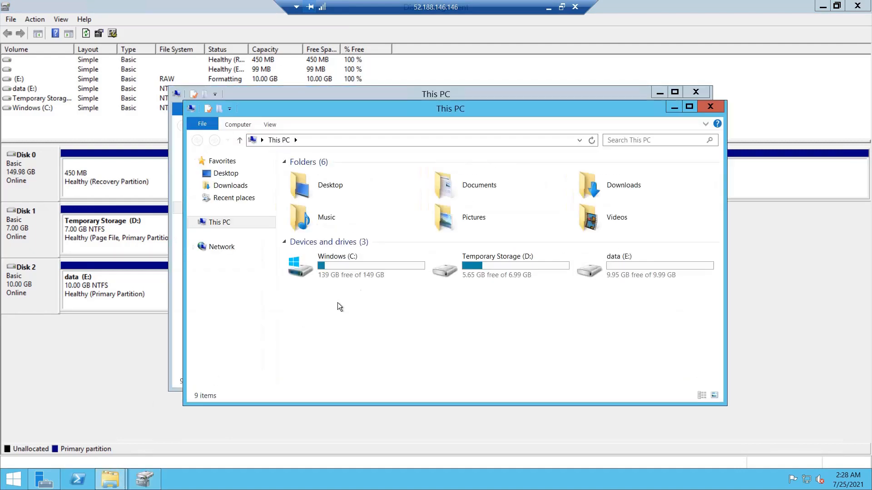
click(616, 276)
double_click(616, 275)
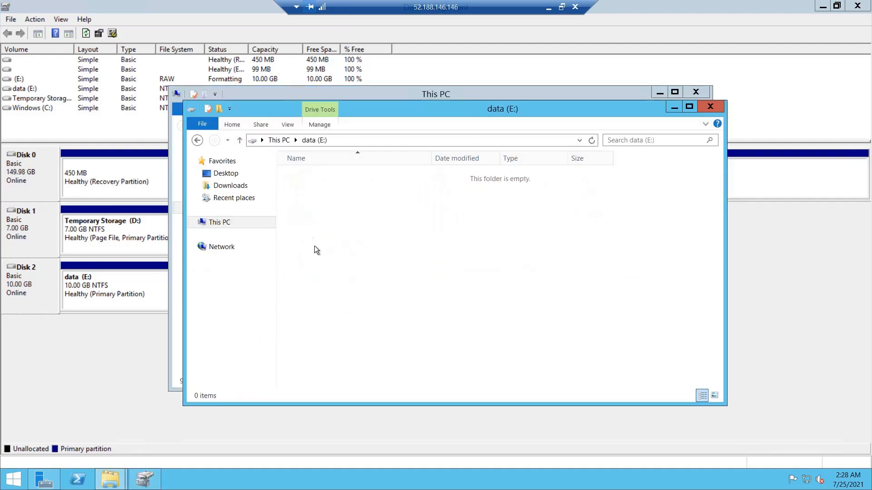
Step: Create a new folder named Test1 on the E: drive
right_click(316, 206)
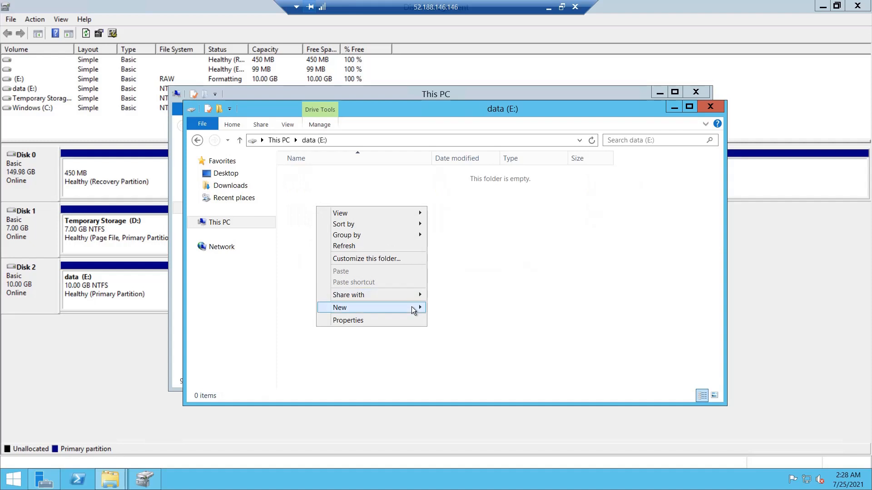
mouse_move(411, 306)
click(454, 308)
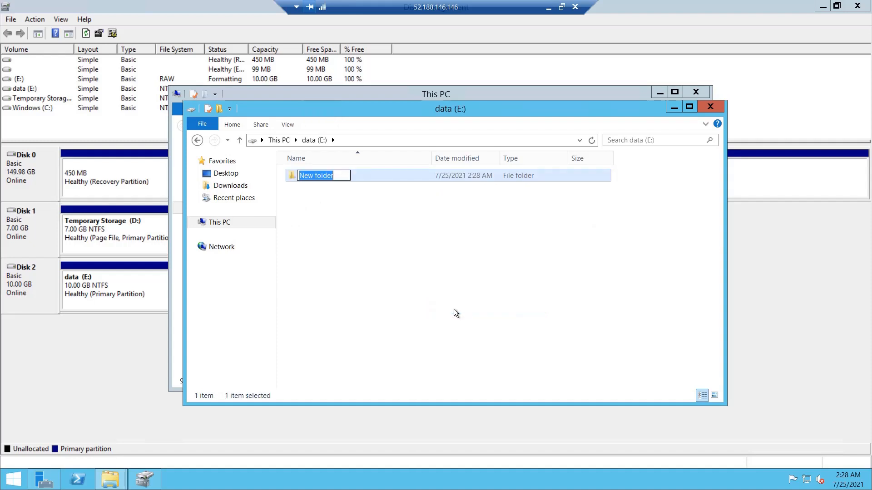
text(Test1)
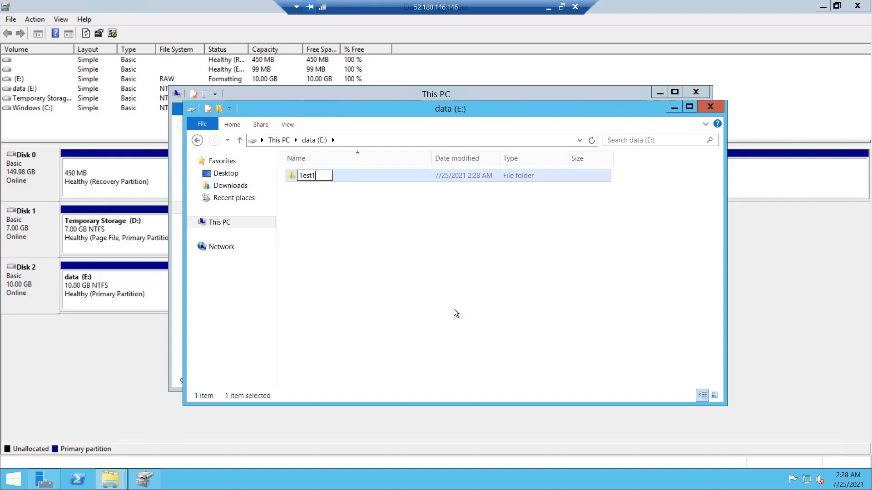
key(Return)
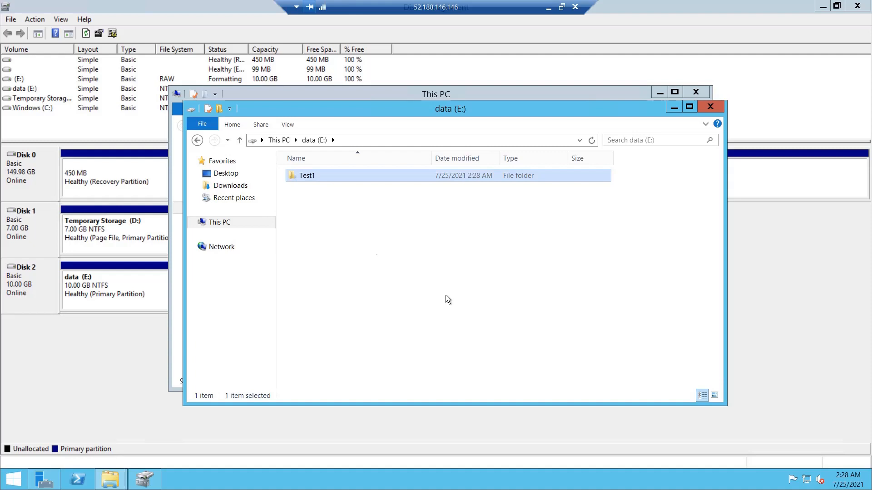
click(445, 295)
Step: Add two more folders on E:, named Test2 and Test3
right_click(360, 235)
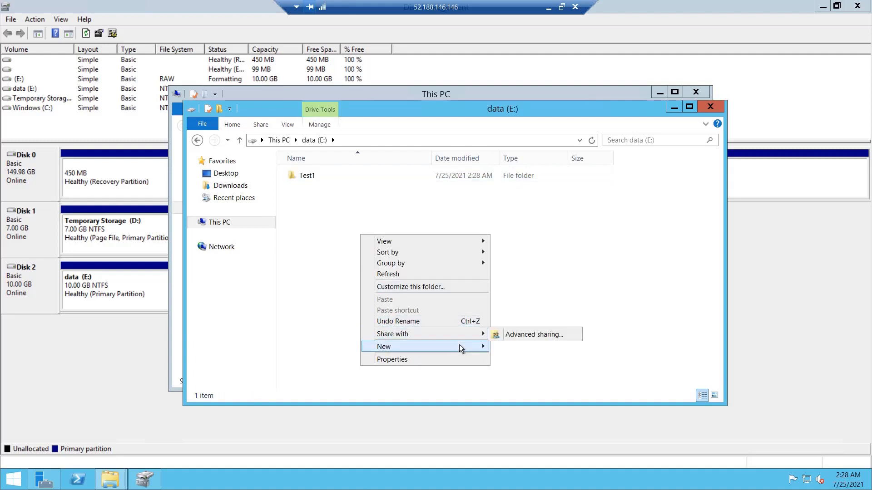
mouse_move(459, 345)
click(525, 346)
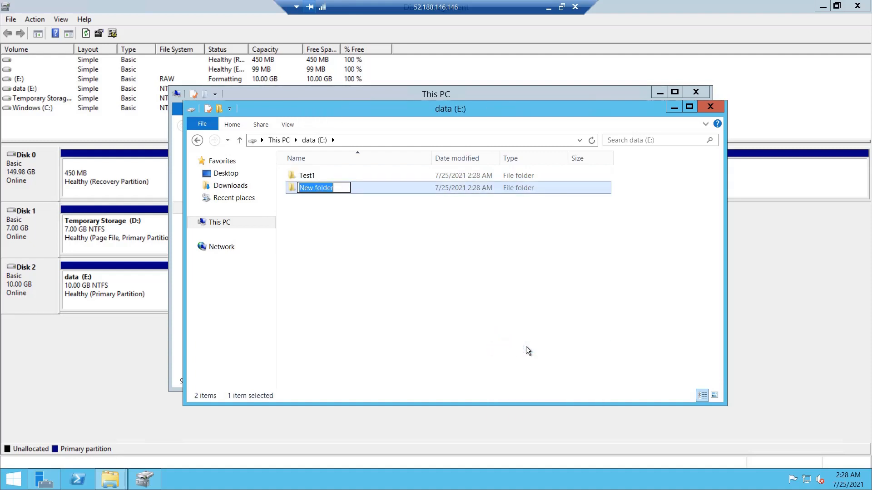
text(Test2)
key(Return)
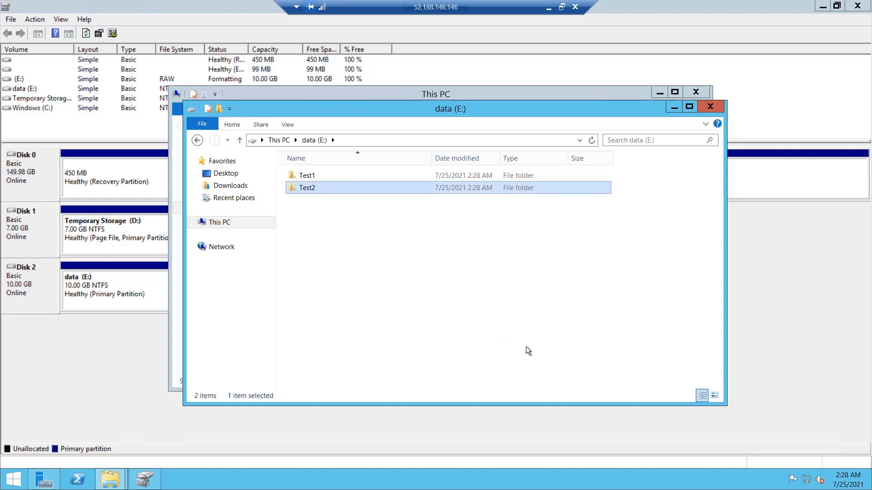
right_click(441, 255)
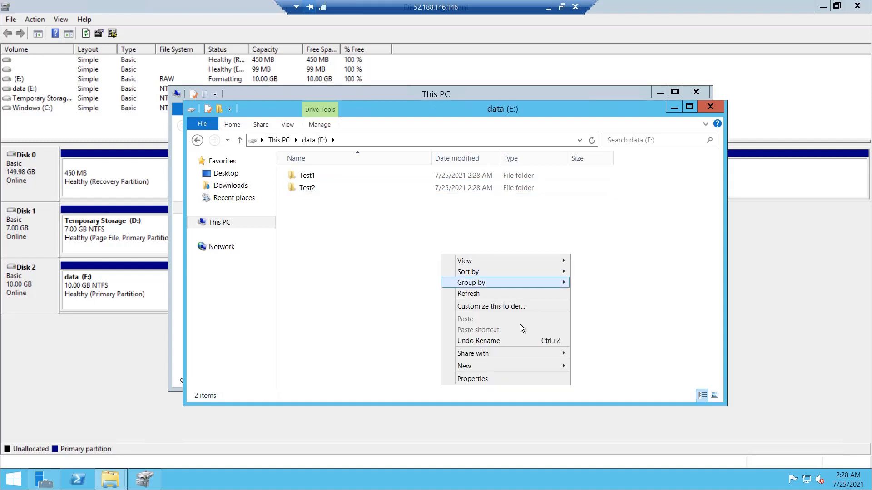
mouse_move(548, 367)
click(597, 366)
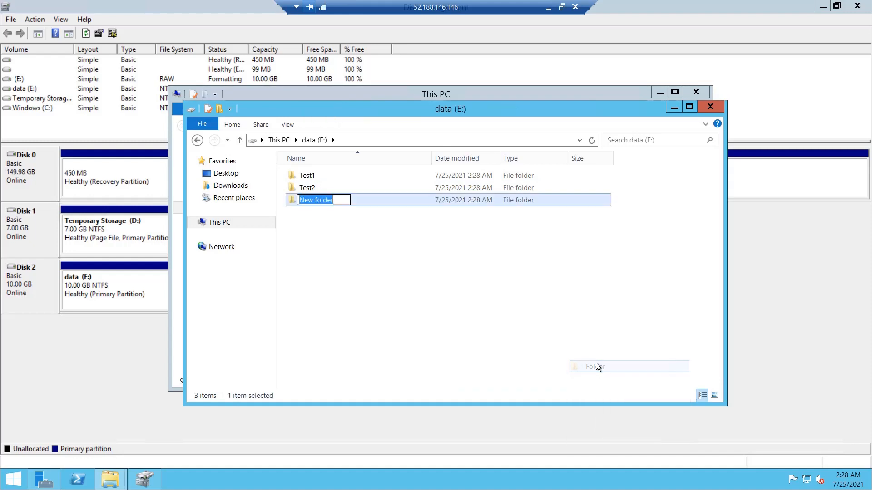
text(Test3)
key(Return)
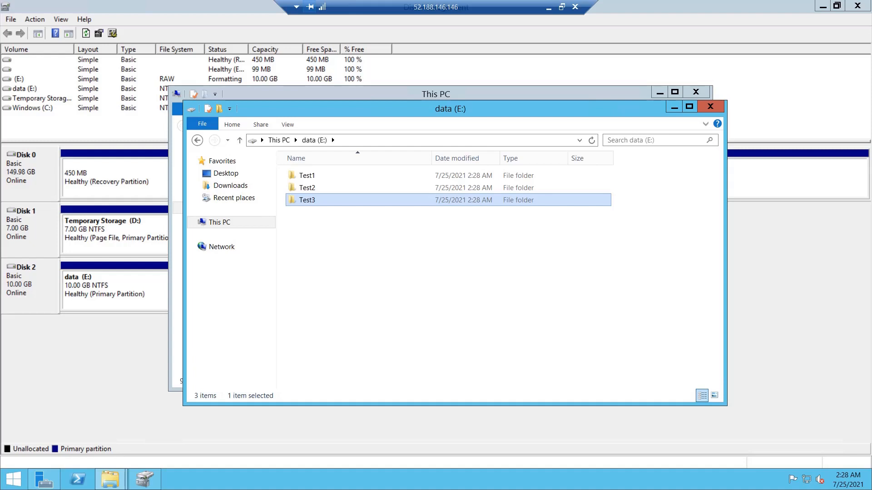
Step: Minimize the RDP session, search 'snapshot', and choose + Create on the Snapshots page
click(547, 7)
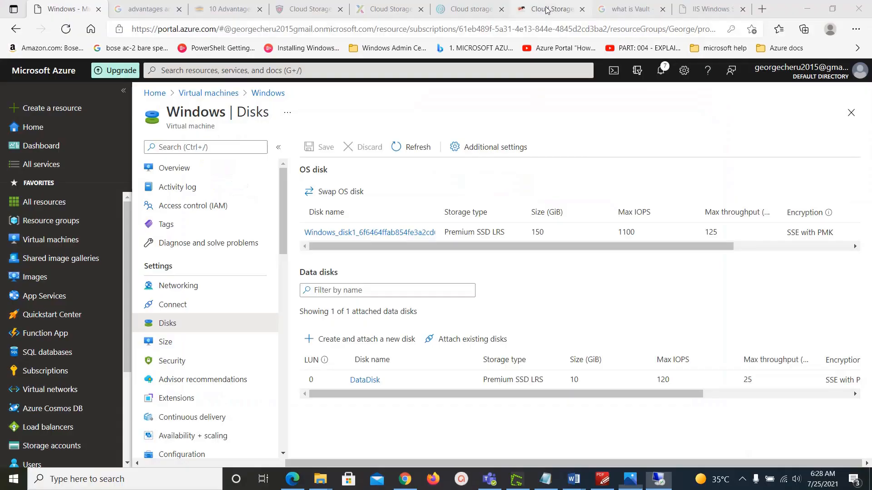
click(296, 72)
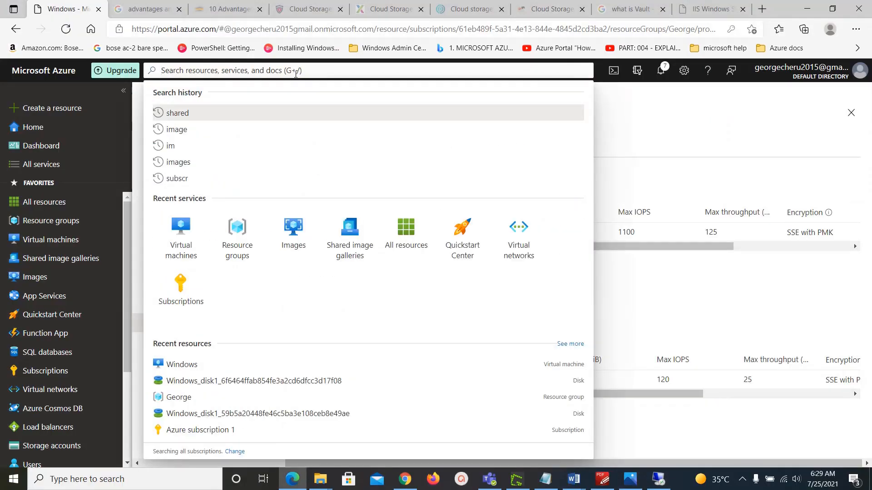
text(snapshot)
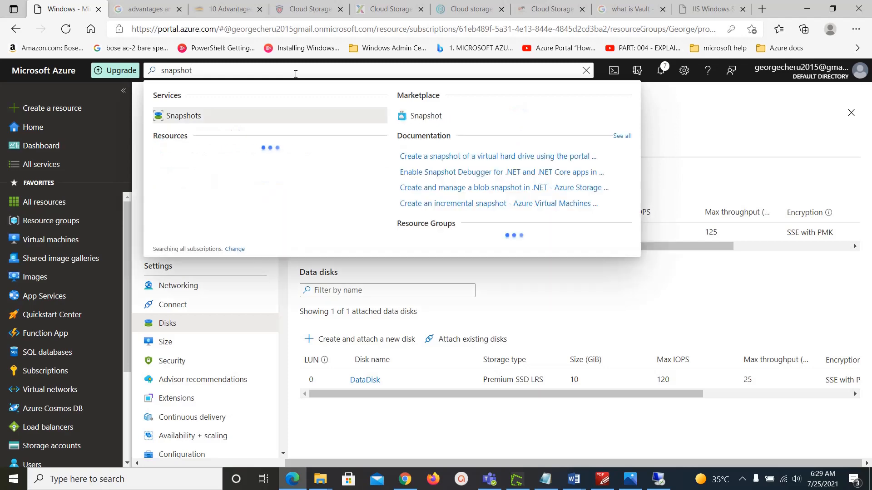
click(185, 120)
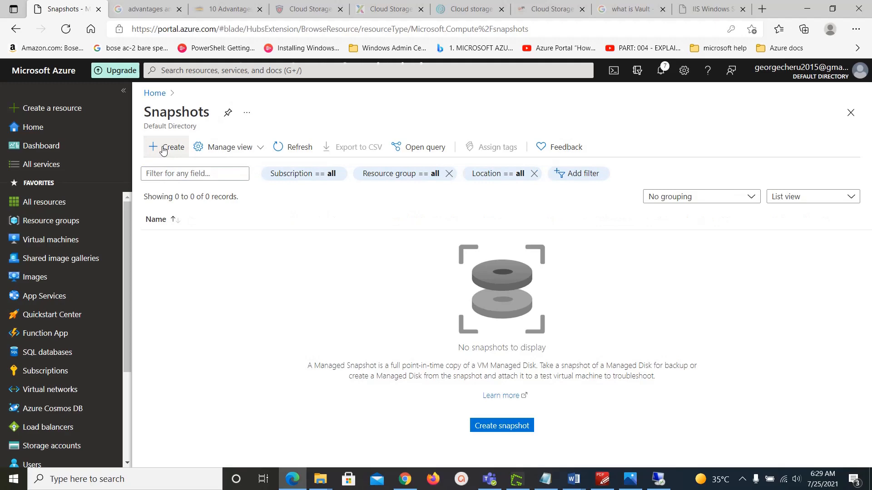
click(163, 148)
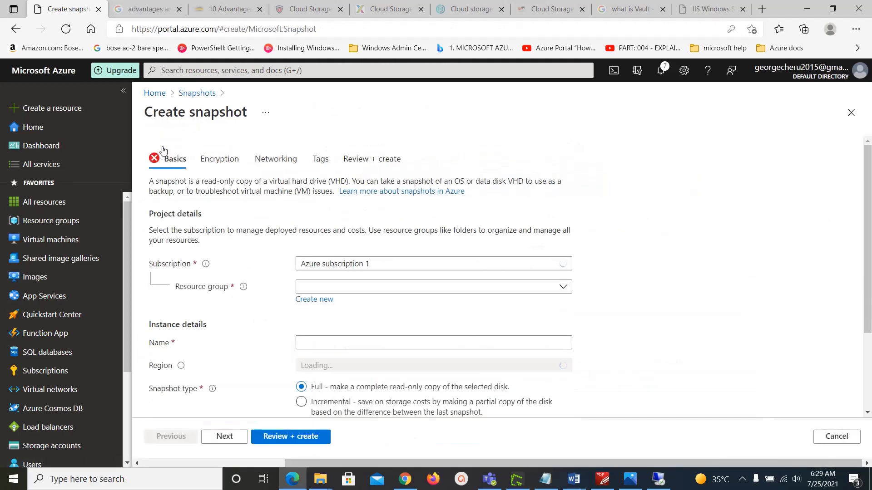
Step: Pick the existing resource group and name the snapshot DataDisk-Fullsnapshot
click(399, 289)
click(370, 327)
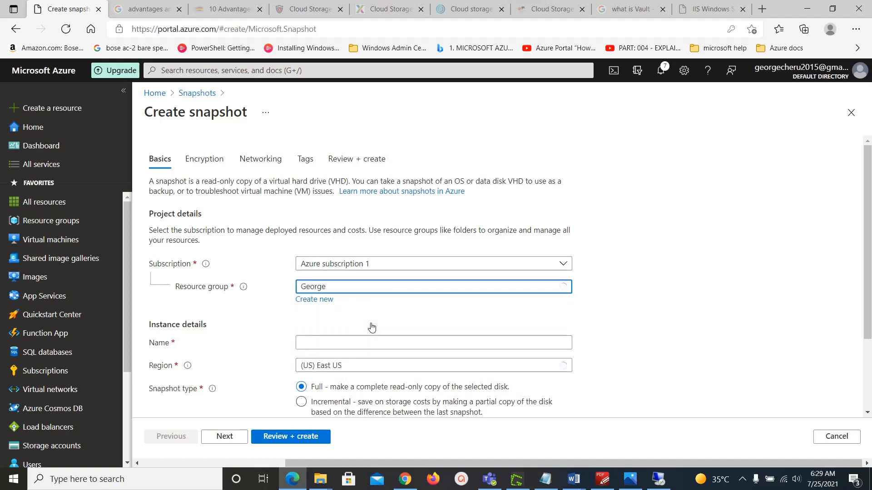
click(417, 343)
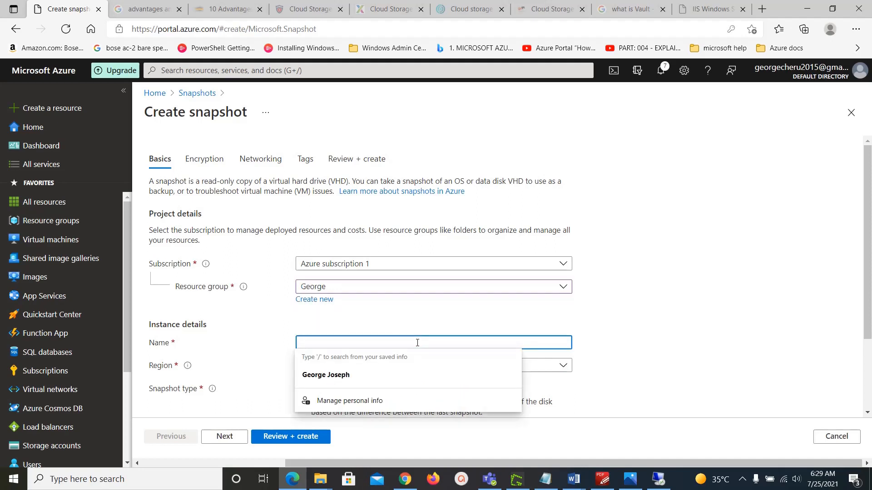
text(Data)
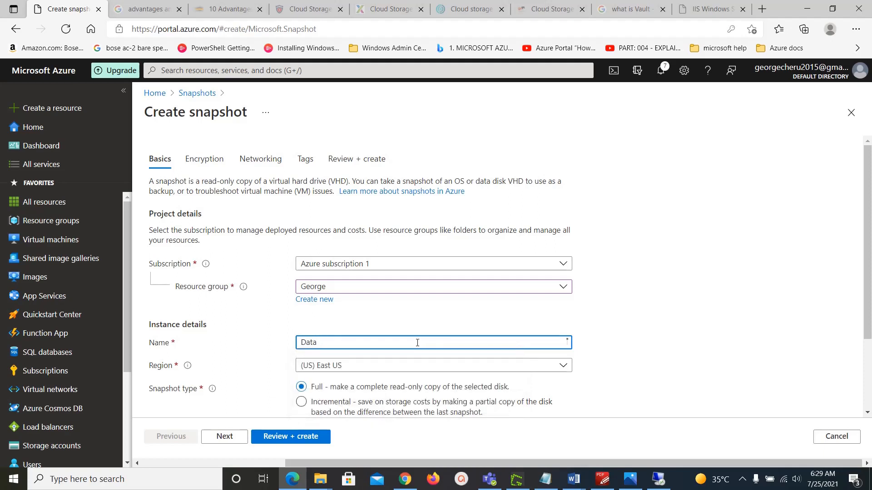
text(Disk)
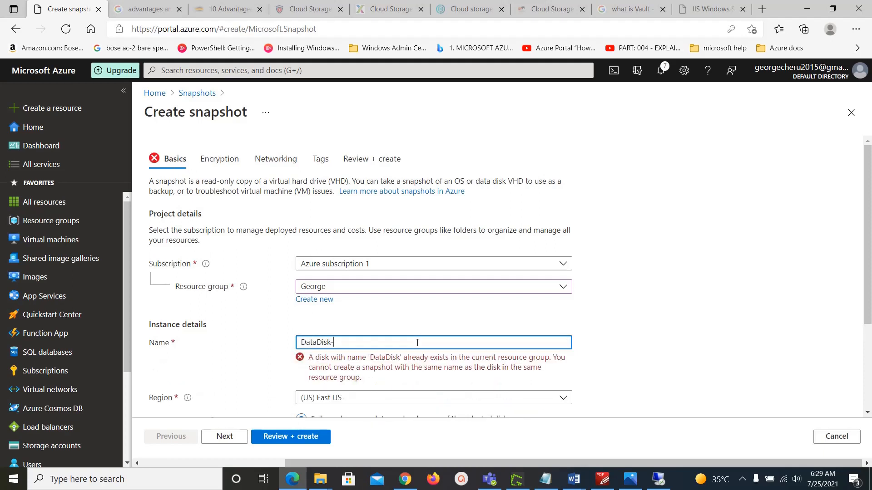
text(-Full)
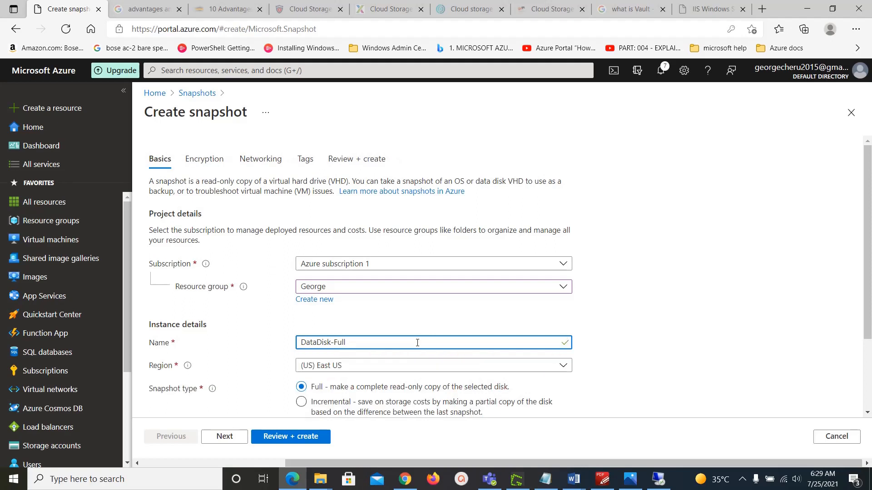
text(snapshot)
click(654, 329)
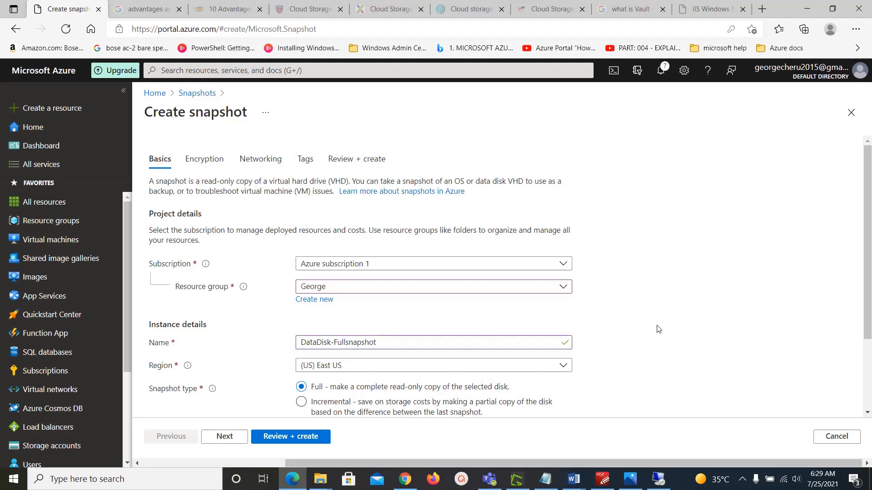
Step: Set datadisk as the source disk and Premium SSD as the storage type
scroll(676, 341, down, 2)
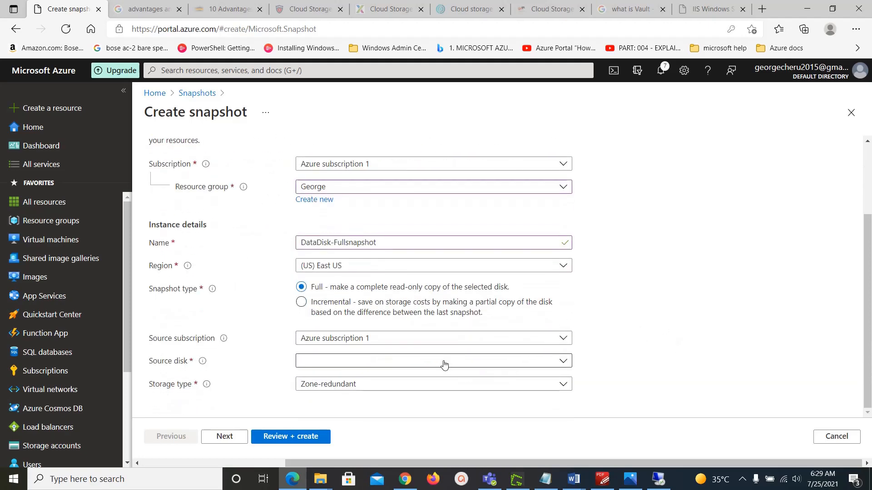
click(389, 362)
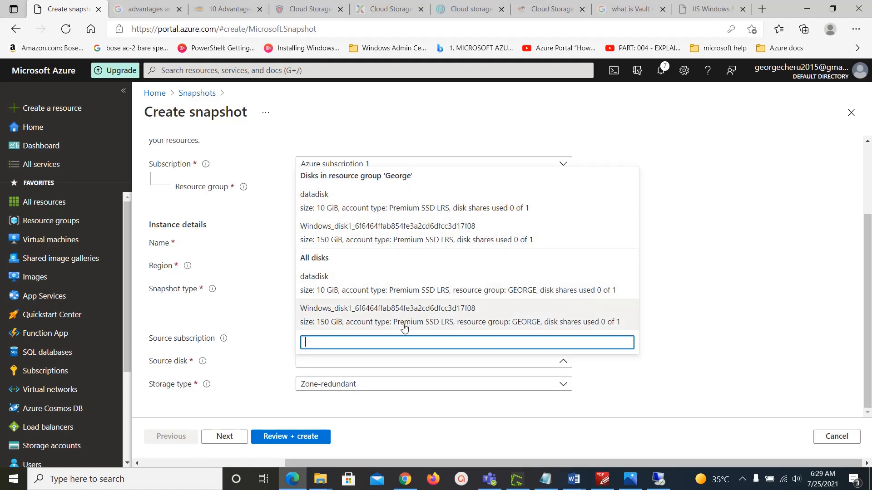
click(371, 209)
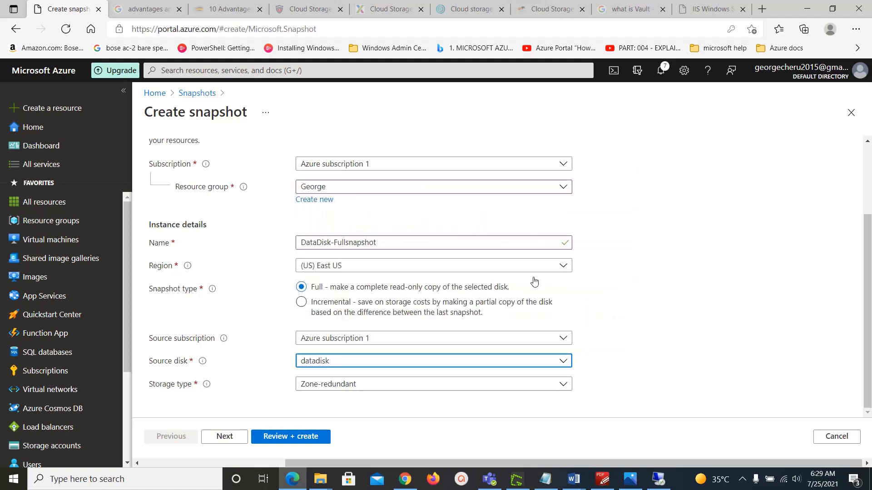
click(417, 385)
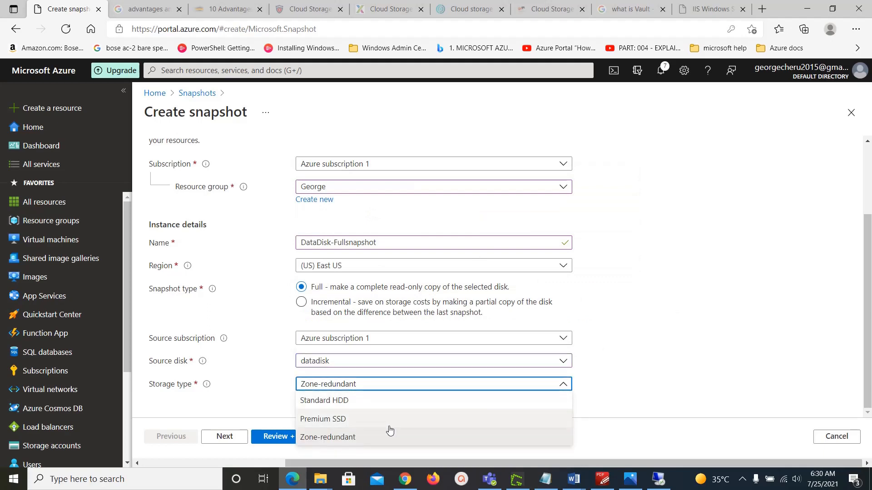
click(402, 420)
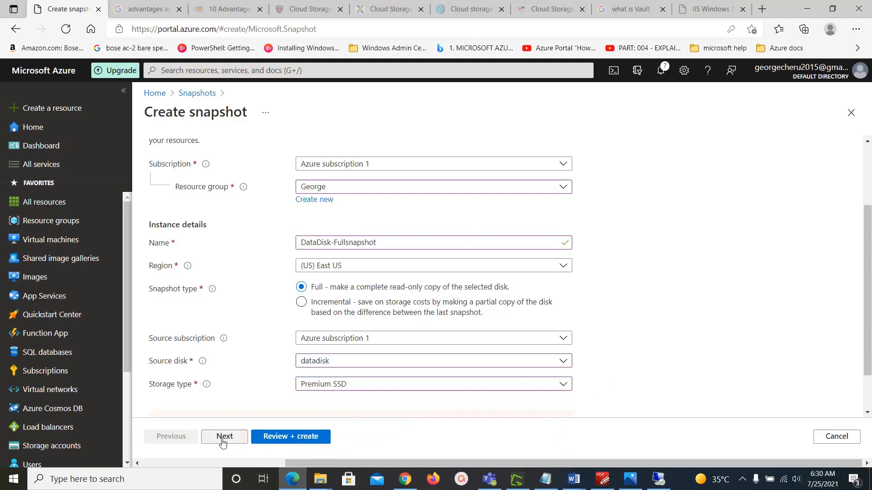
Step: Review and create the full snapshot, then switch back to the VM's remote desktop session
scroll(327, 325, up, 3)
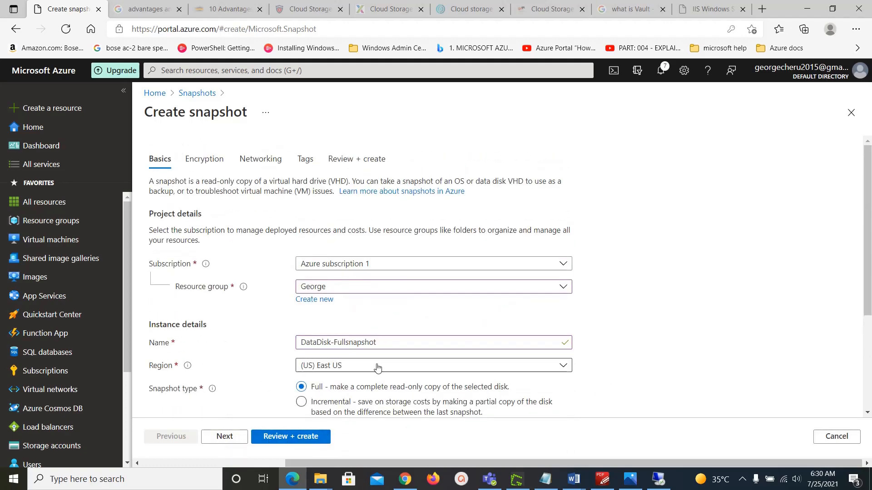
scroll(418, 367, down, 3)
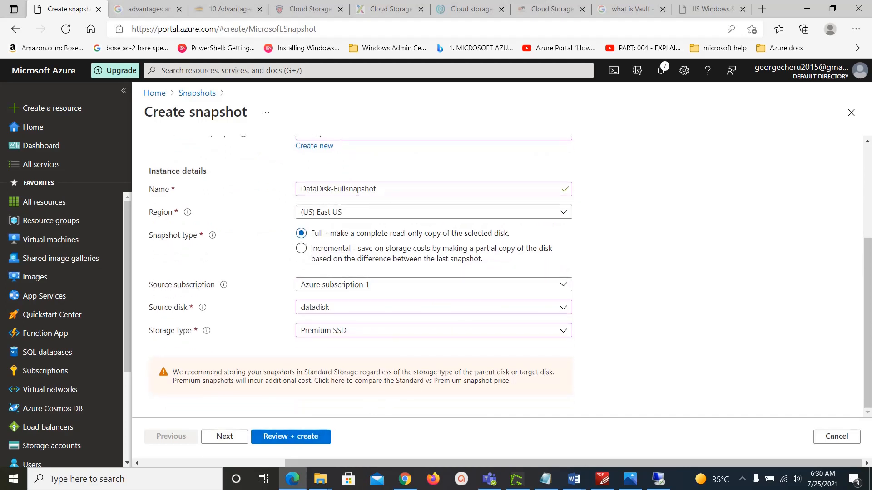
key(alt+Tab)
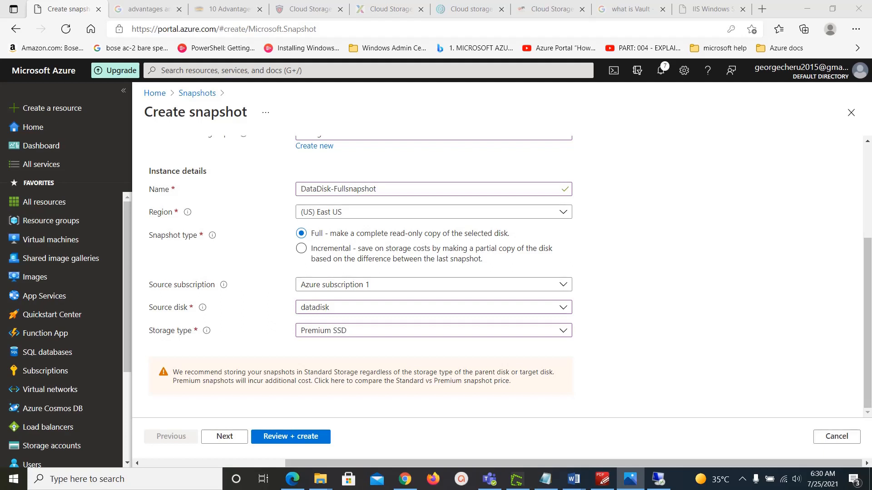
click(279, 438)
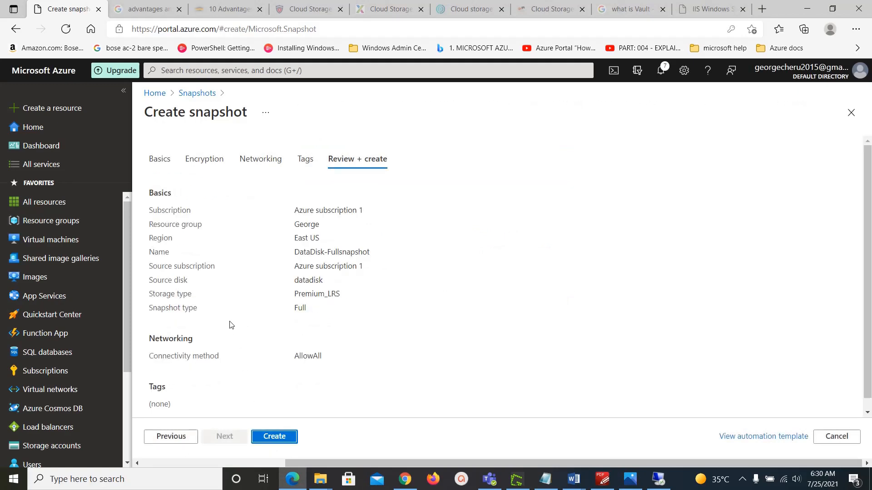
click(291, 438)
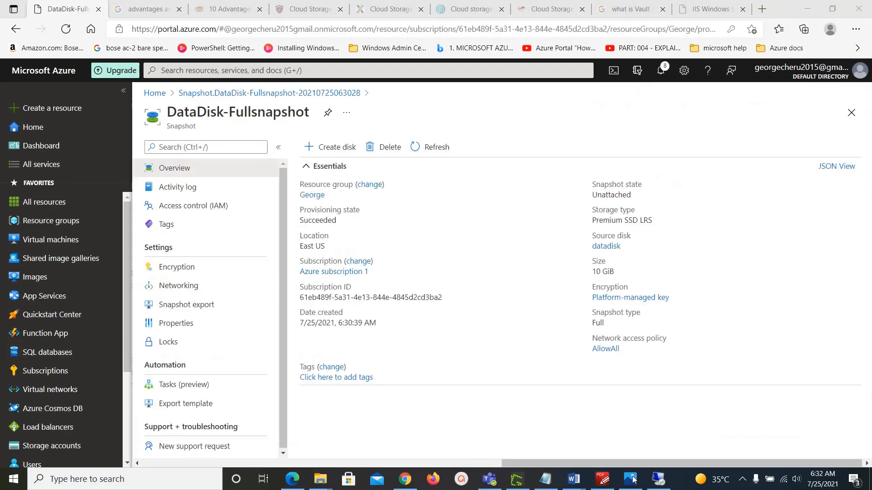
click(657, 479)
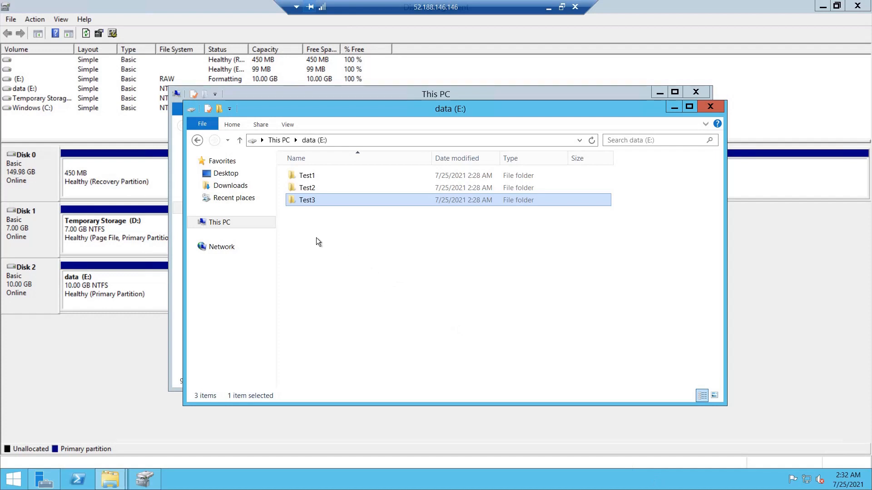
Step: Create a new folder named Test4 on drive E:
click(314, 235)
right_click(314, 235)
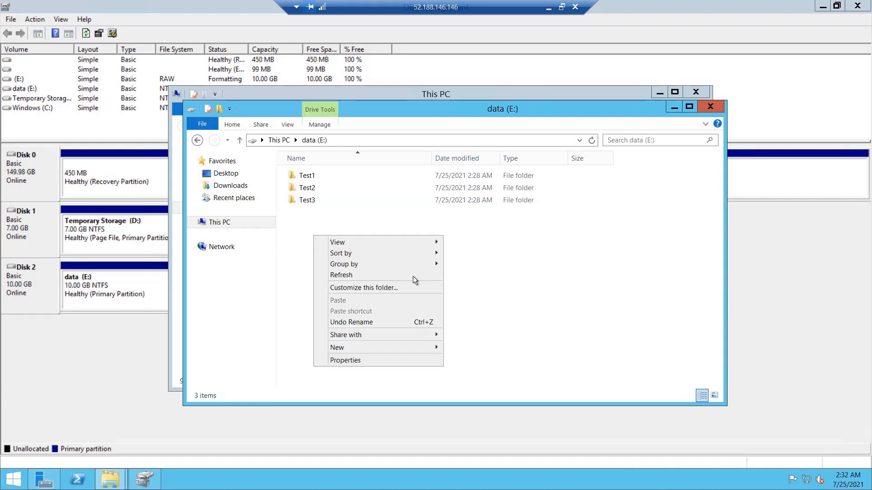
mouse_move(429, 347)
click(460, 349)
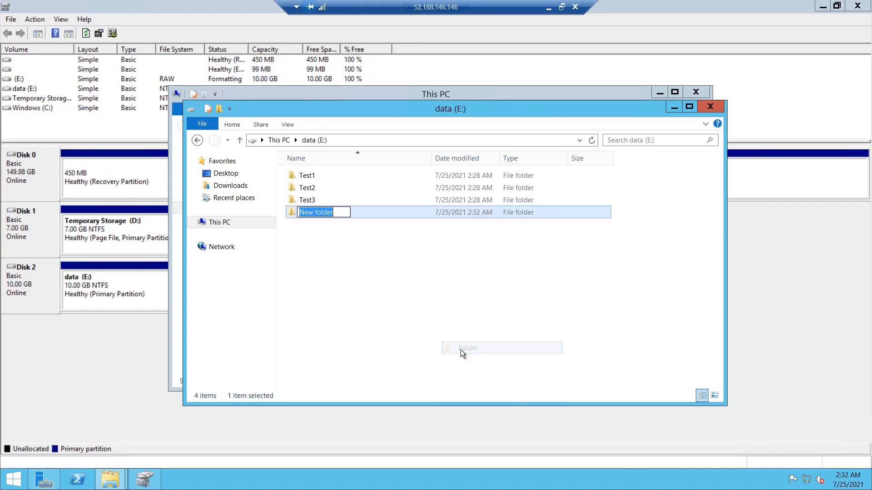
text(tet)
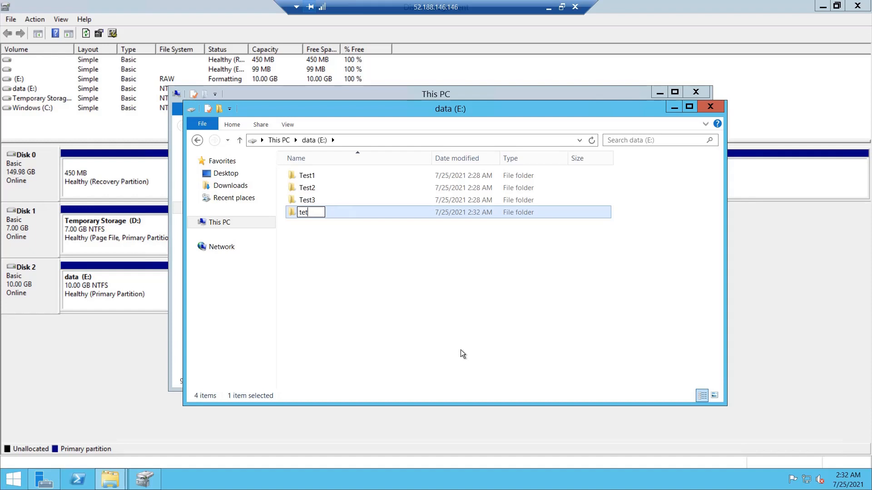
key(BackSpace)
key(BackSpace)
key(BackSpace)
text(Test4)
key(Return)
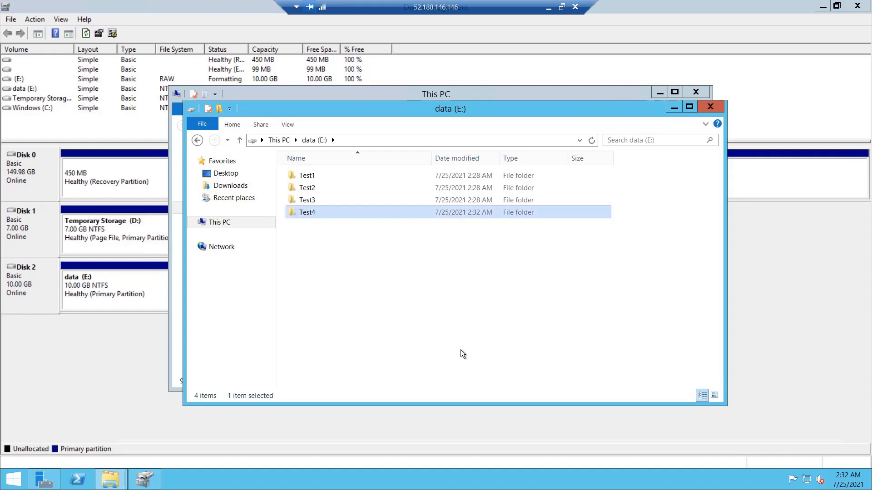
Step: Add a folder named Test5, then minimize the remote session
right_click(419, 250)
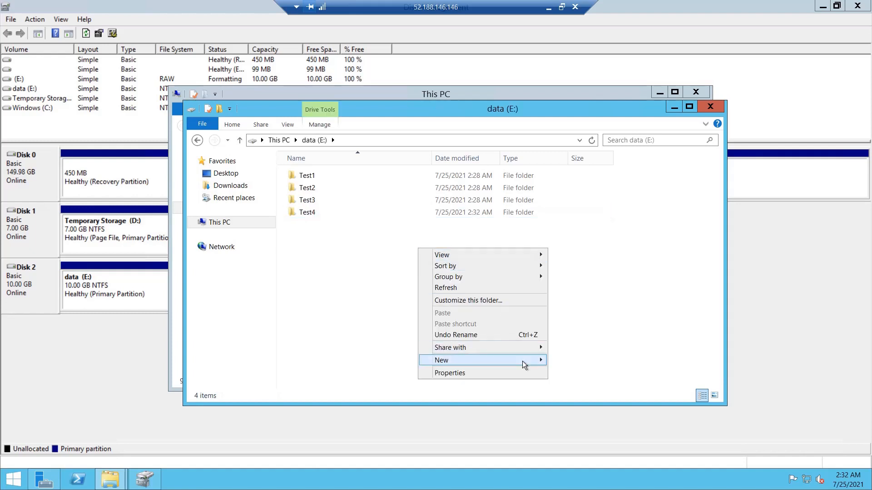
mouse_move(523, 360)
click(600, 361)
text(T)
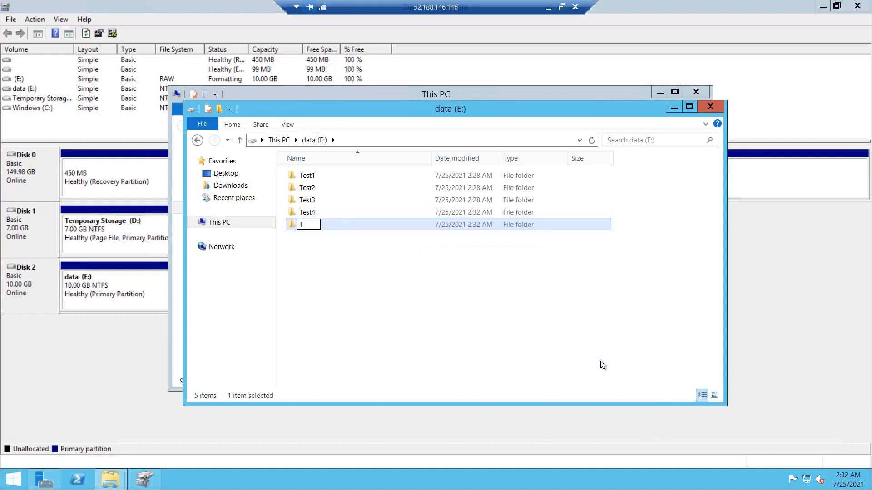
text(est5)
key(Return)
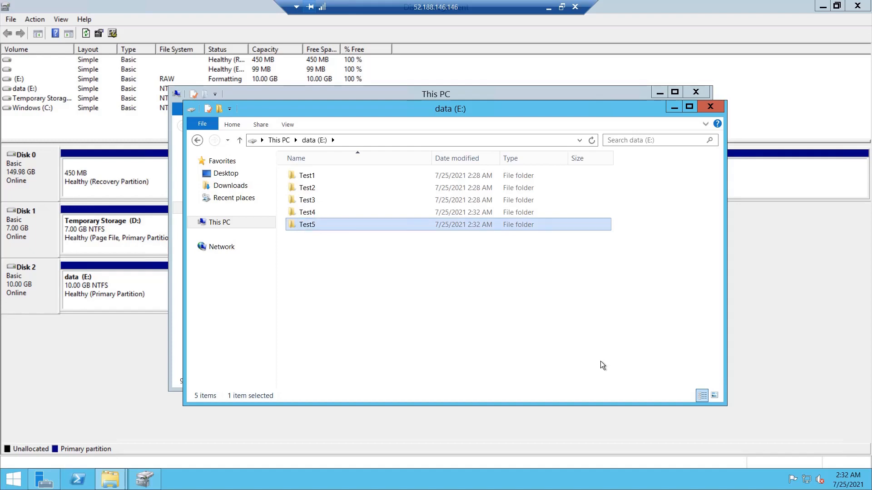
click(549, 7)
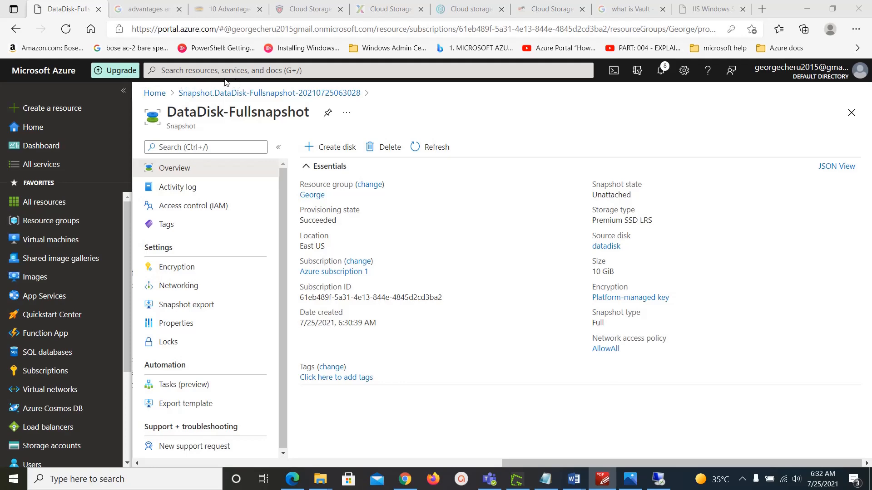
Step: Go to the Snapshots page via portal search and start a new snapshot
click(186, 94)
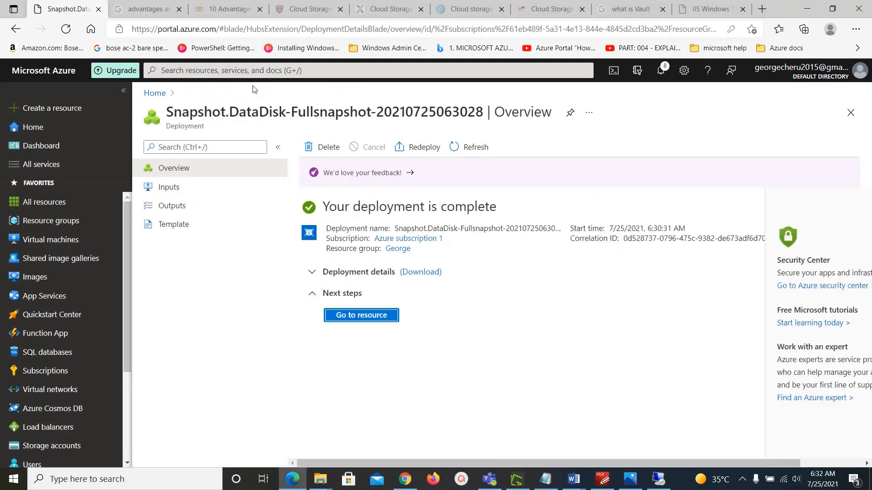
click(324, 71)
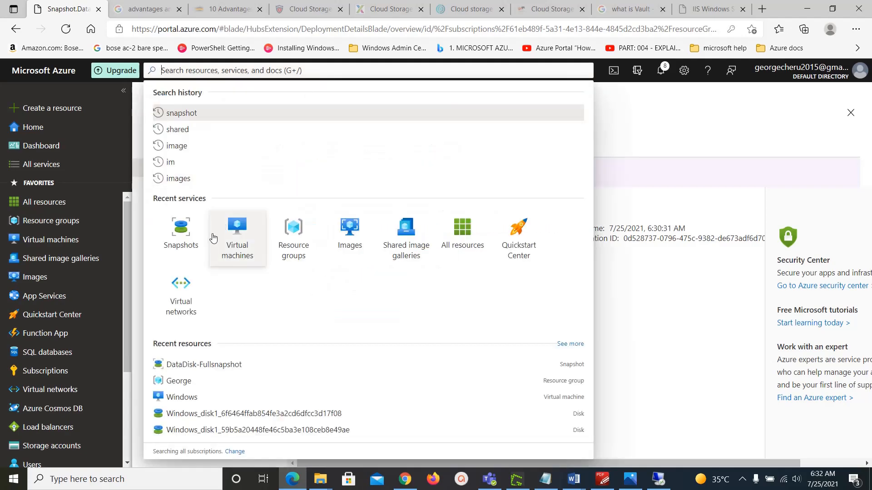
click(180, 229)
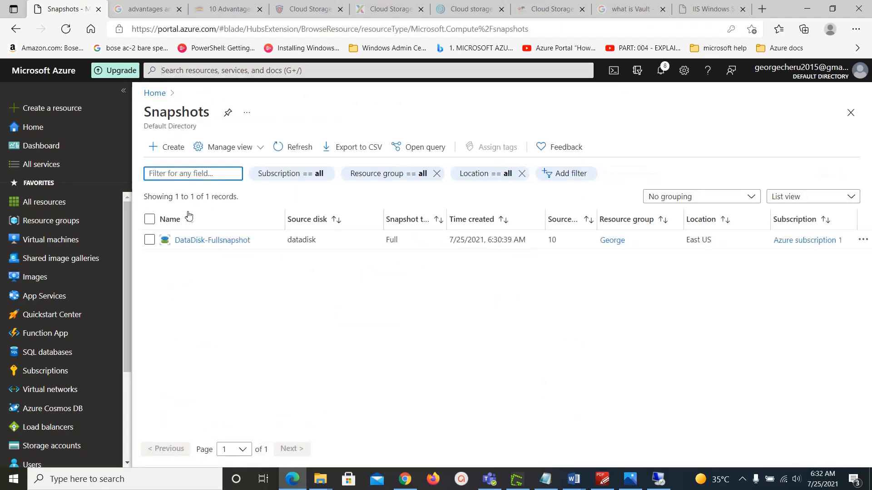
click(173, 148)
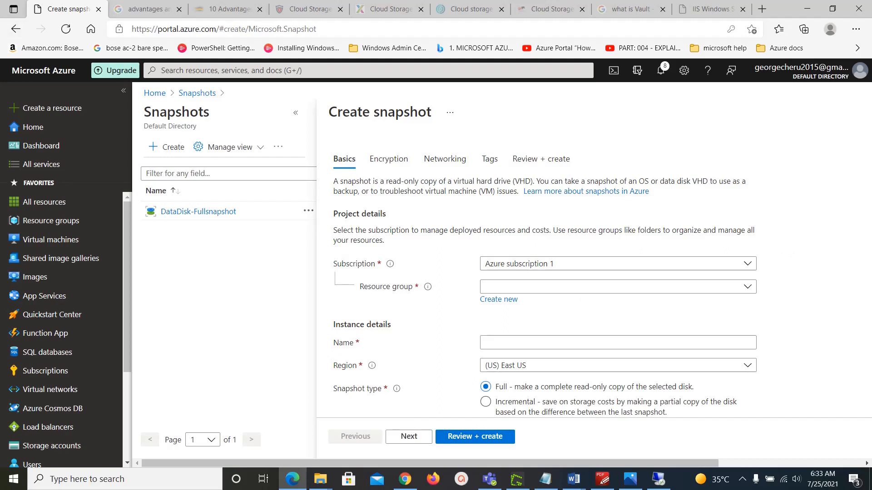
key(alt+Tab)
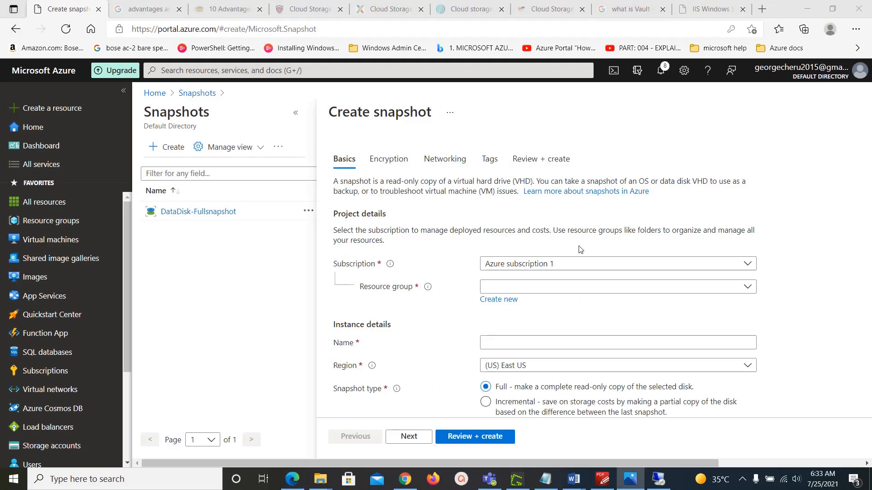
Step: Pick the existing resource group and name the snapshot DataDisk-Incremental
click(591, 286)
click(535, 327)
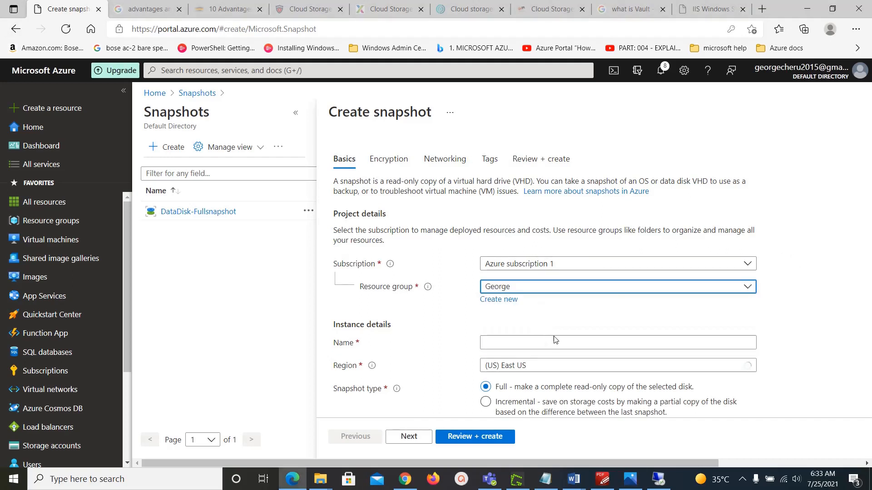
click(561, 341)
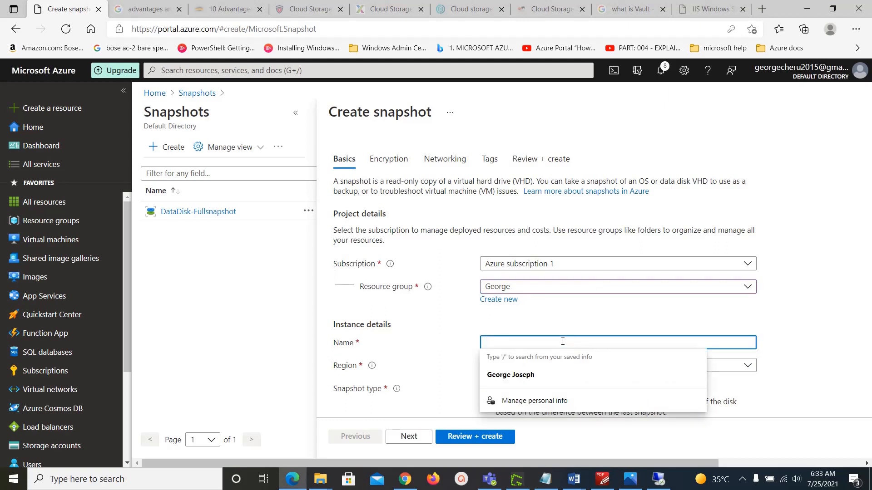
text(DataDisk)
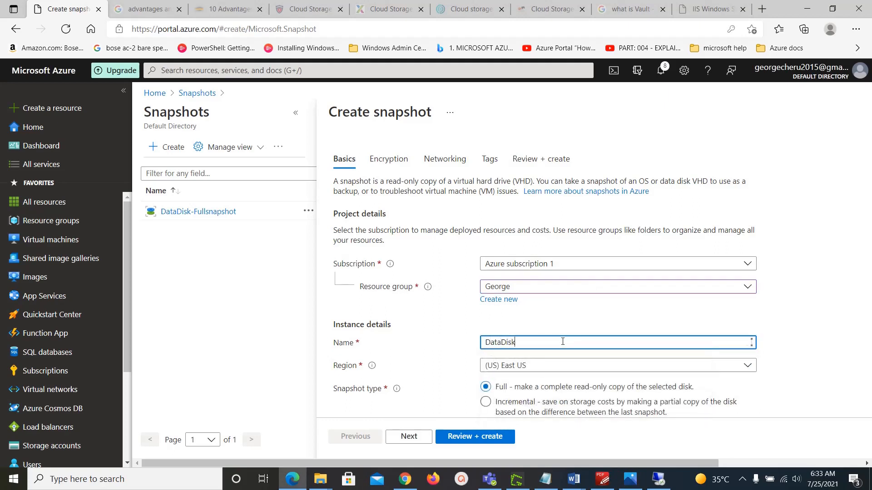
text(-INcre)
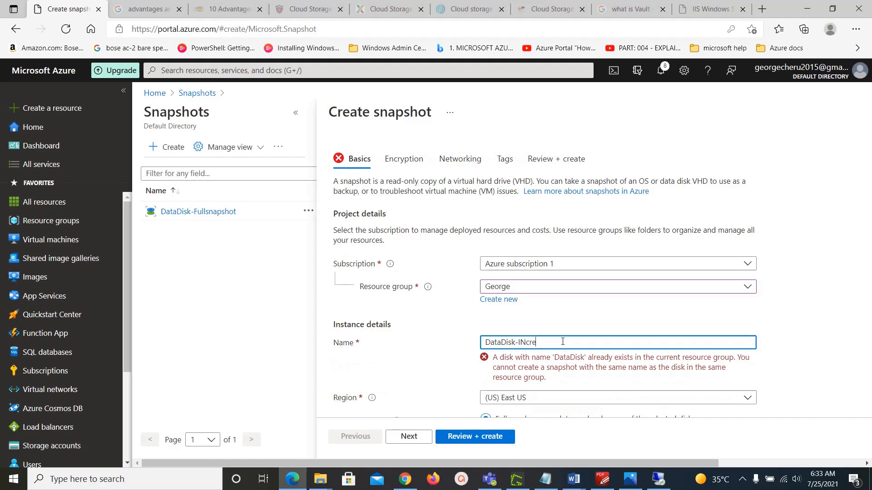
text(mental)
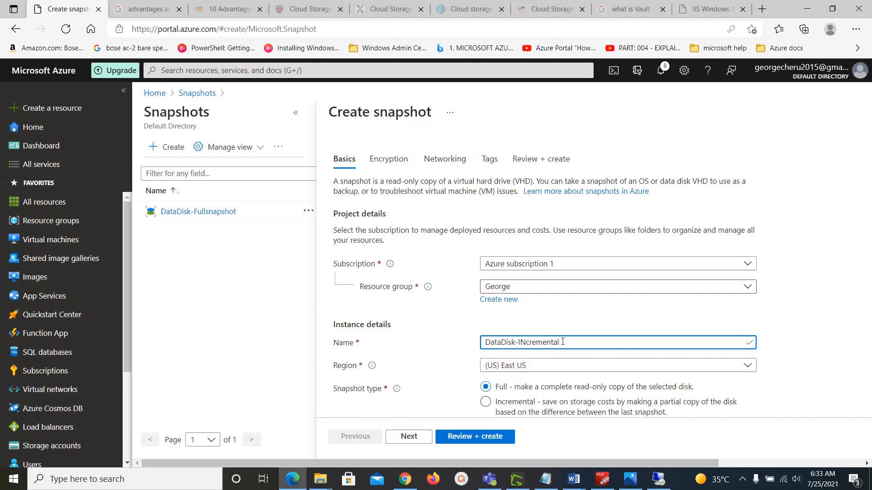
key(BackSpace)
text(n)
Step: Set the snapshot type to Incremental with datadisk as source, then go to Review + create
click(485, 401)
scroll(490, 408, down, 2)
click(490, 332)
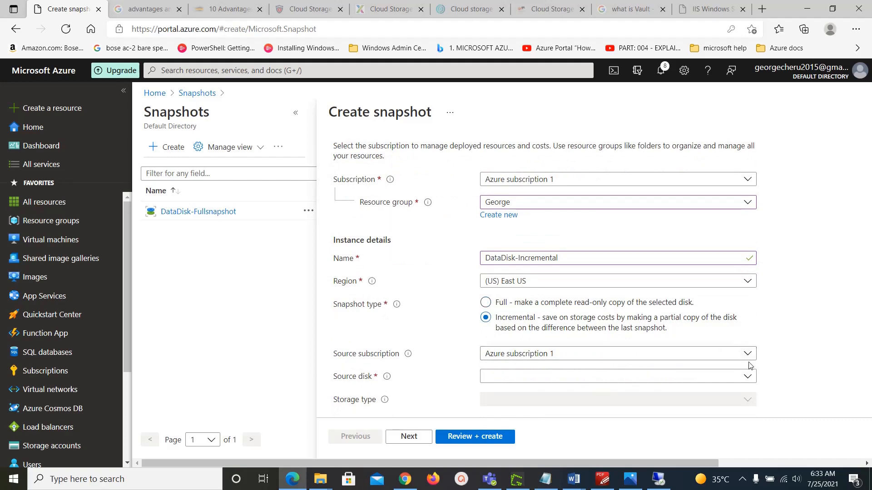
click(746, 376)
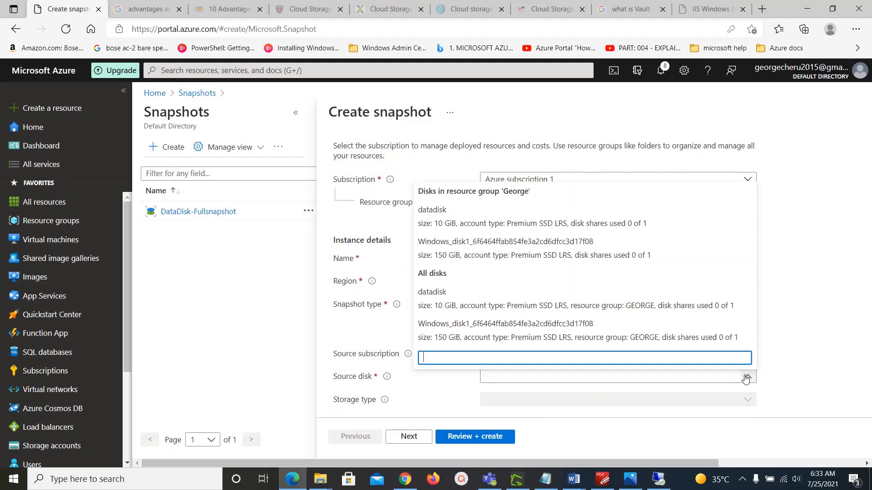
click(472, 227)
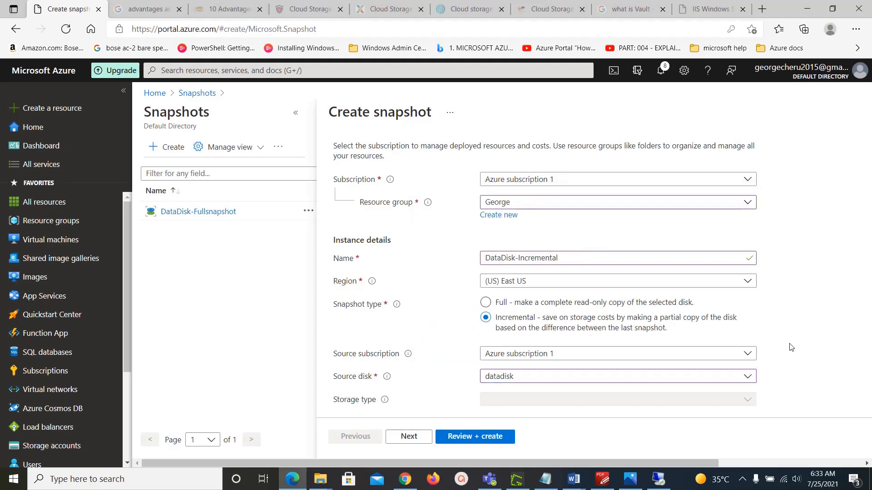
scroll(788, 352, down, 2)
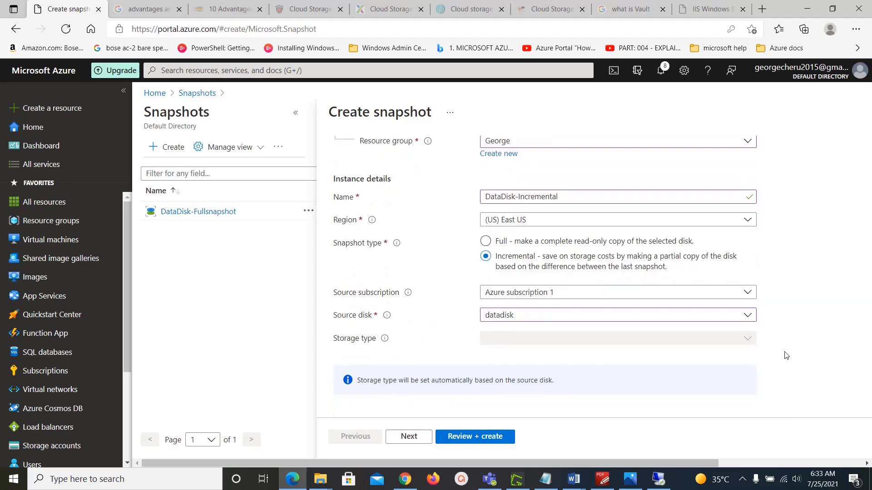
click(482, 437)
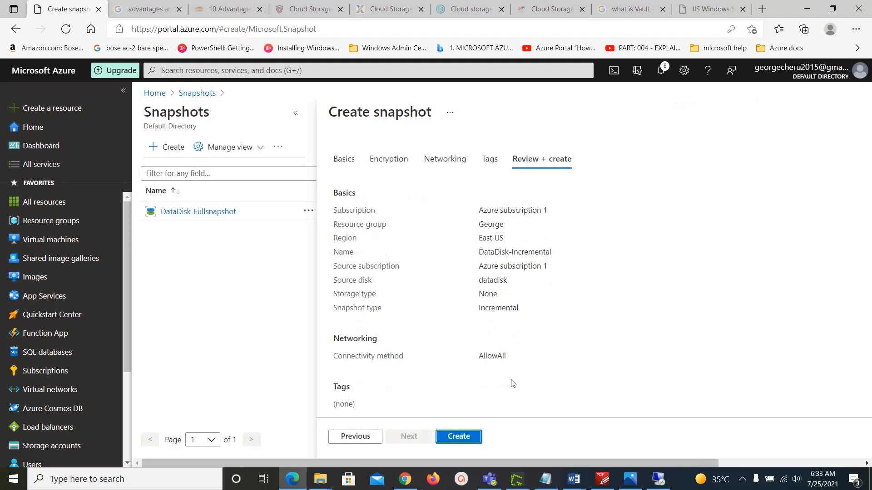
Step: Submit the DataDisk-Incremental snapshot for creation and go to the Snapshots list
click(464, 438)
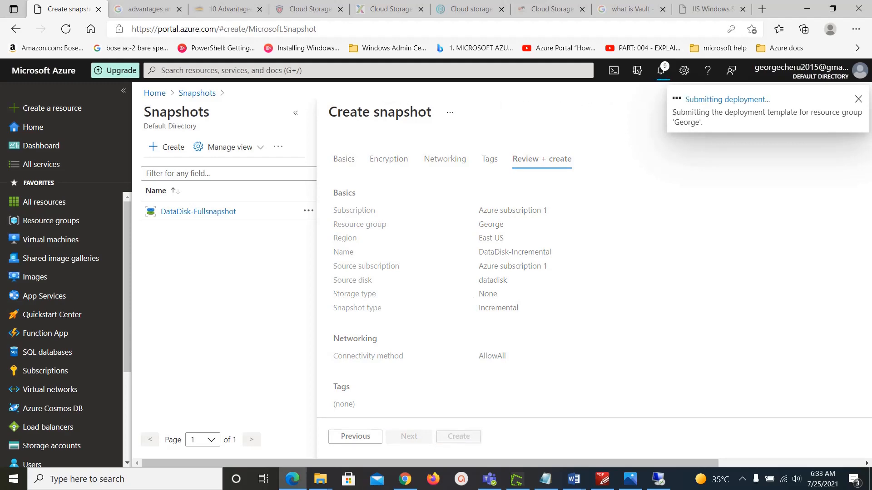
click(237, 74)
click(188, 230)
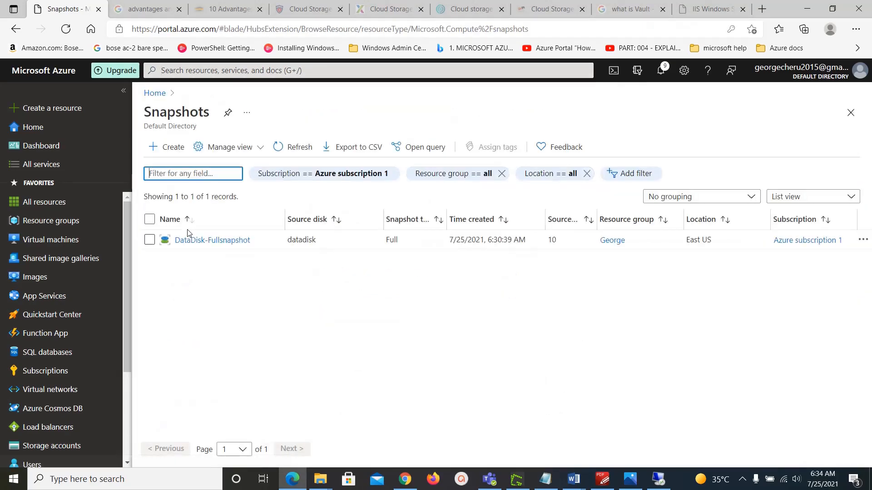
Step: Refresh the Snapshots list until DataDisk-Incremental appears beside DataDisk-Fullsnapshot
click(274, 147)
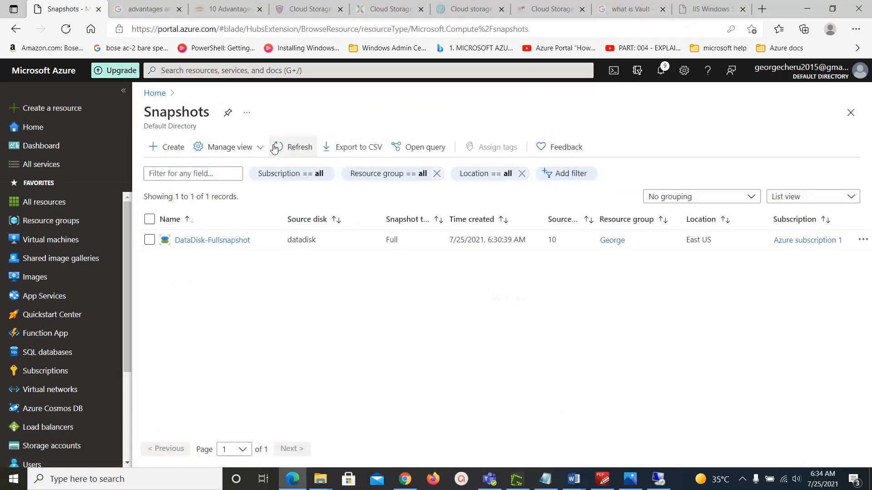
click(279, 149)
click(278, 148)
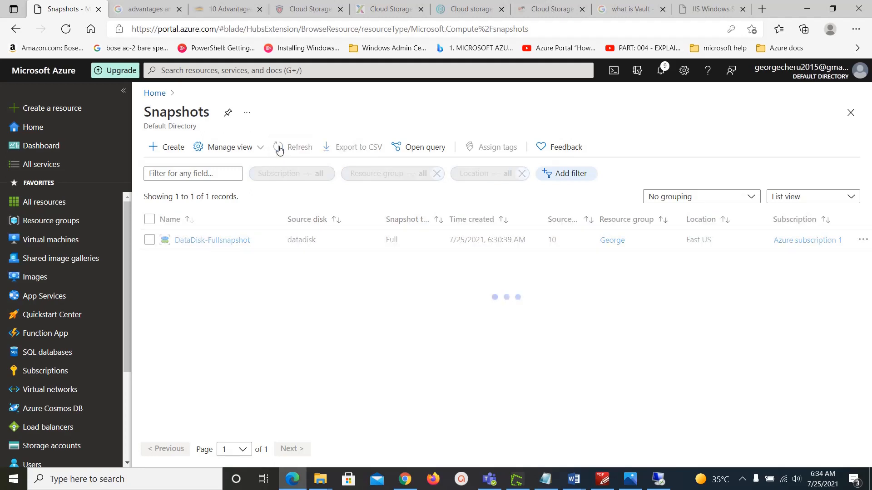
click(279, 149)
click(278, 148)
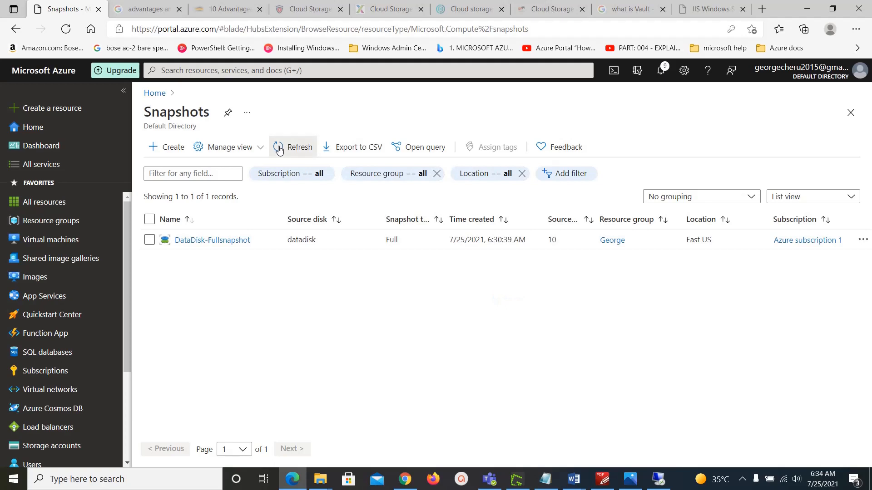
click(279, 149)
click(278, 149)
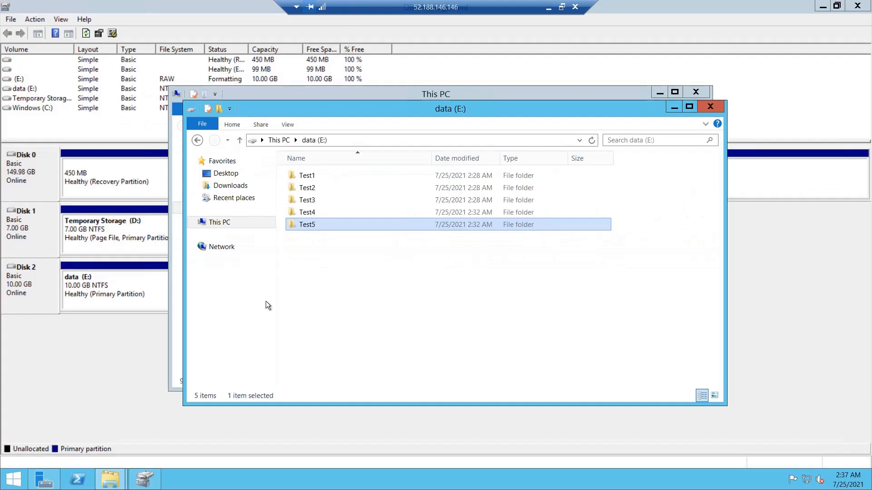
Step: Permanently delete folders Test1–Test5 from the E: drive and close both Explorer windows
click(312, 265)
drag(309, 254, 383, 171)
key(shift+Delete)
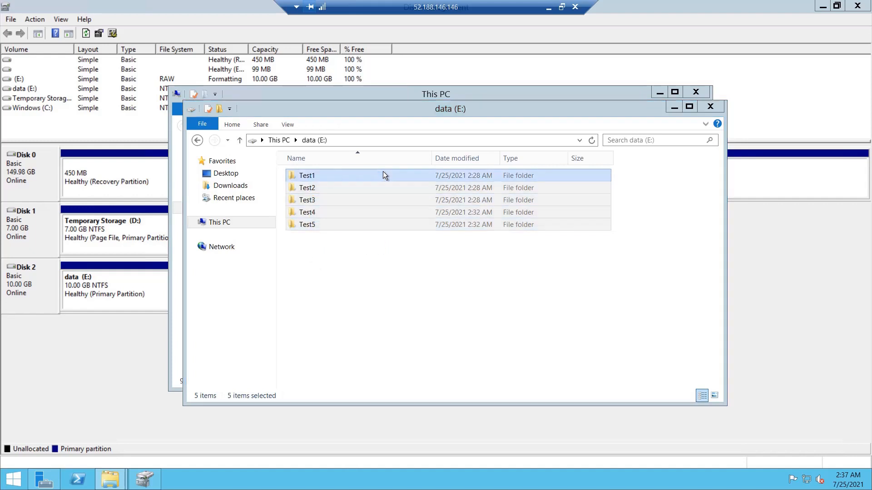
click(478, 250)
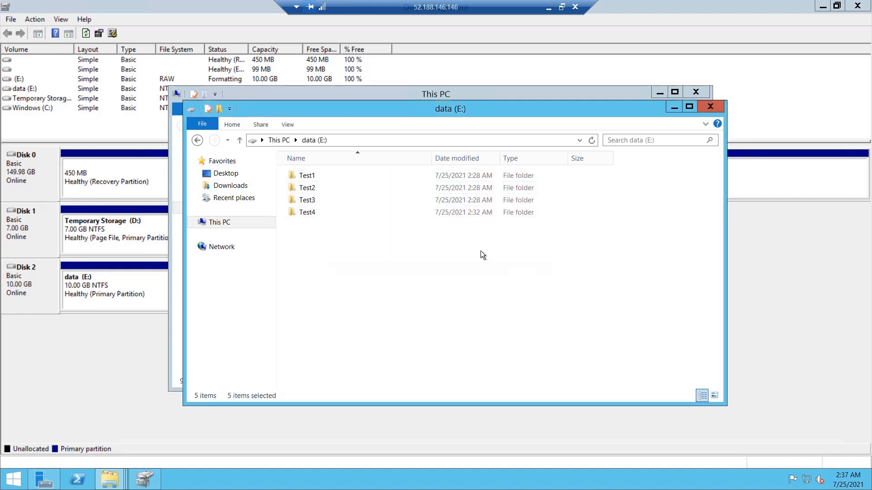
click(710, 108)
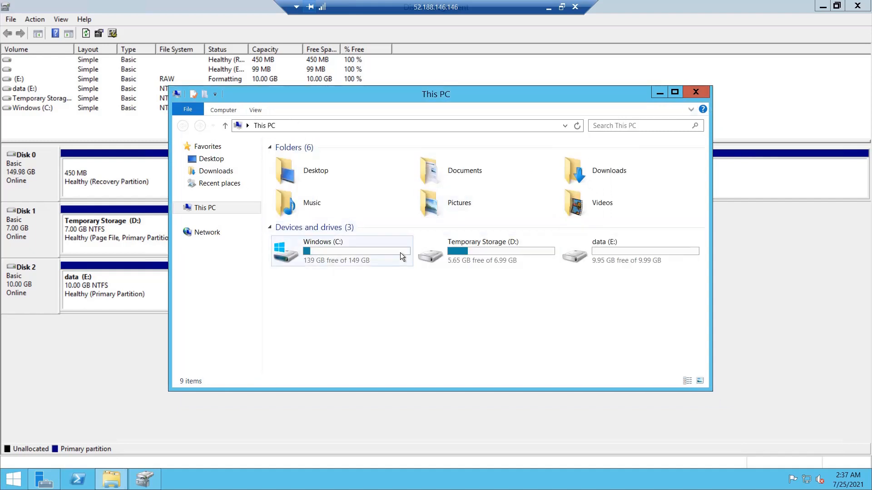
click(100, 366)
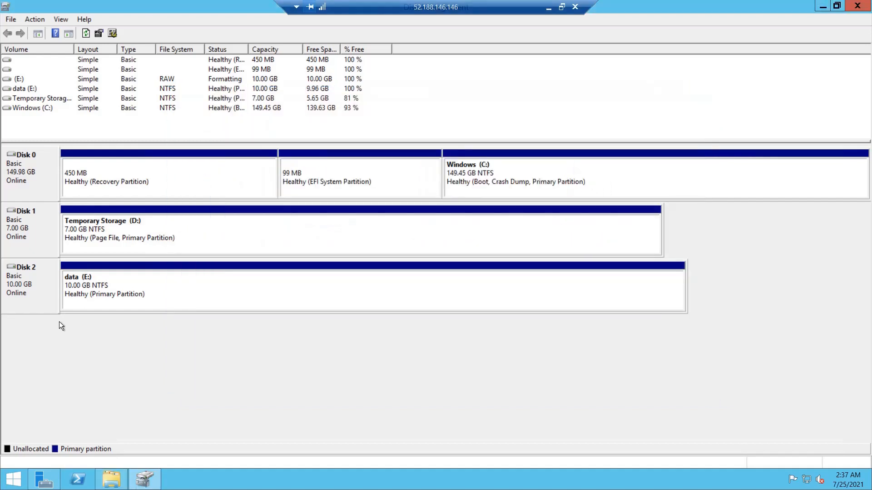
Step: Check the actions for the data (E:) volume and Disk 2 in Disk Management, then select the E: volume
right_click(100, 293)
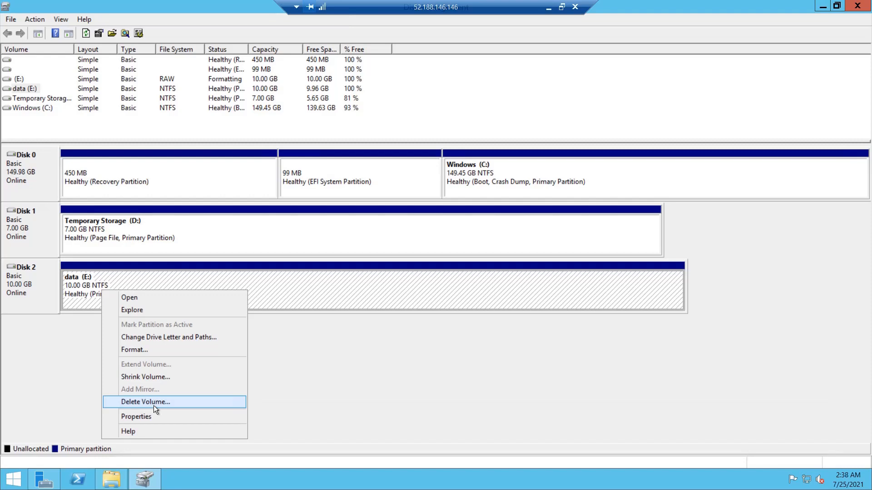
click(354, 374)
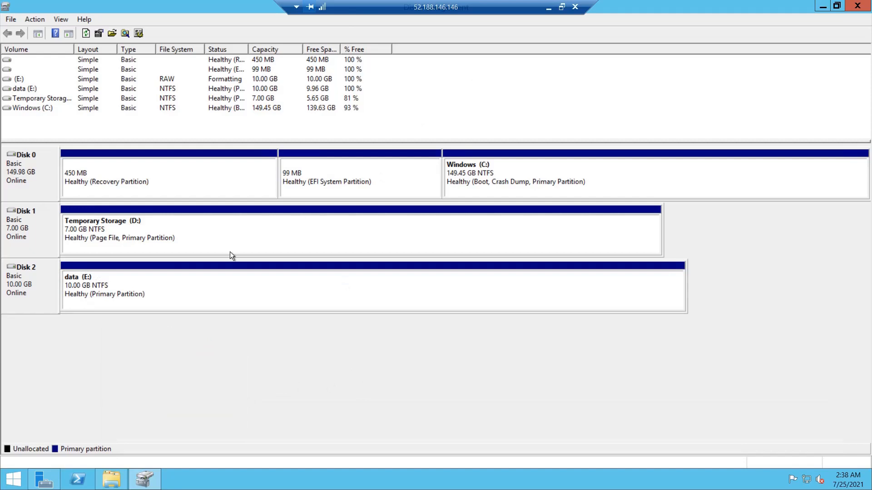
right_click(100, 287)
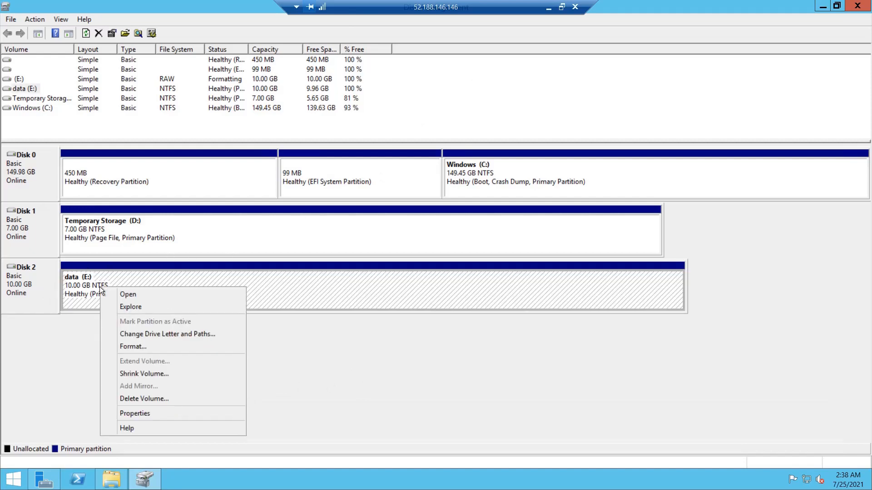
right_click(24, 294)
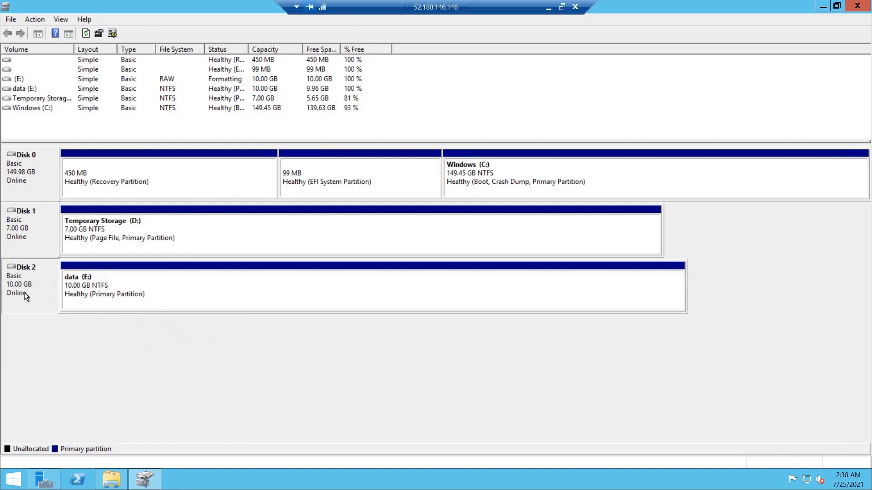
click(316, 340)
click(321, 298)
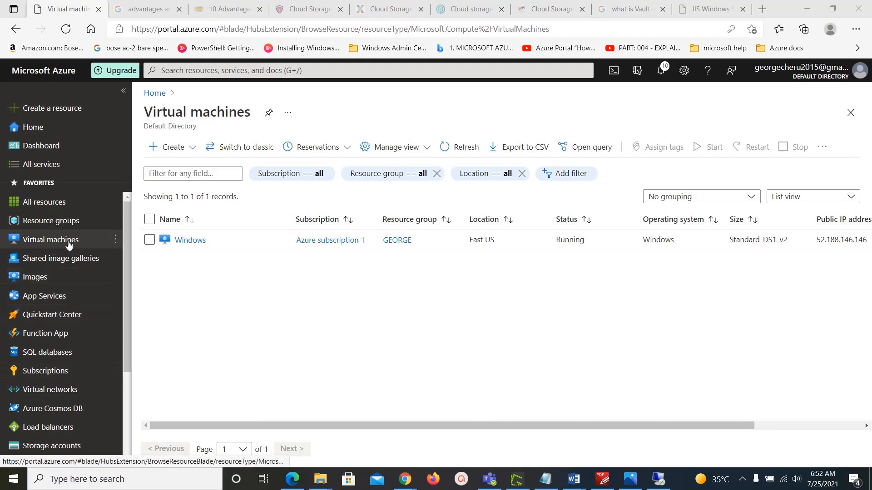
Step: Detach the data disk from the Windows virtual machine's Disks page
click(190, 241)
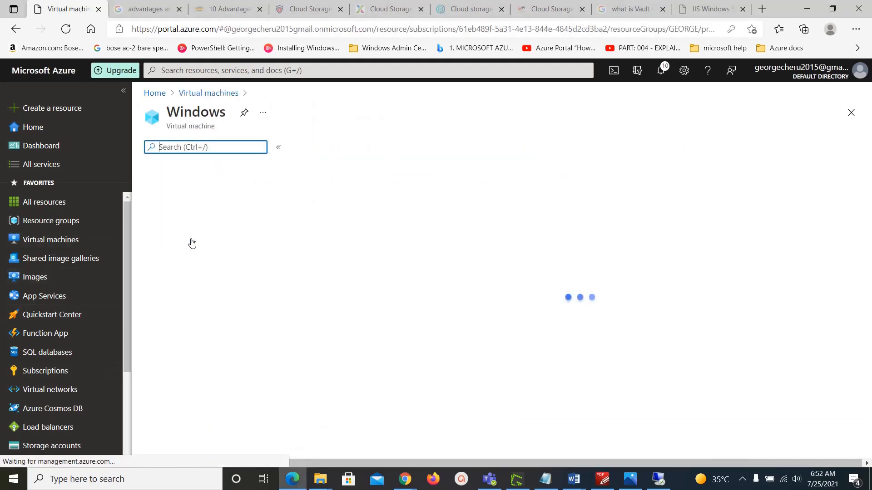
click(173, 328)
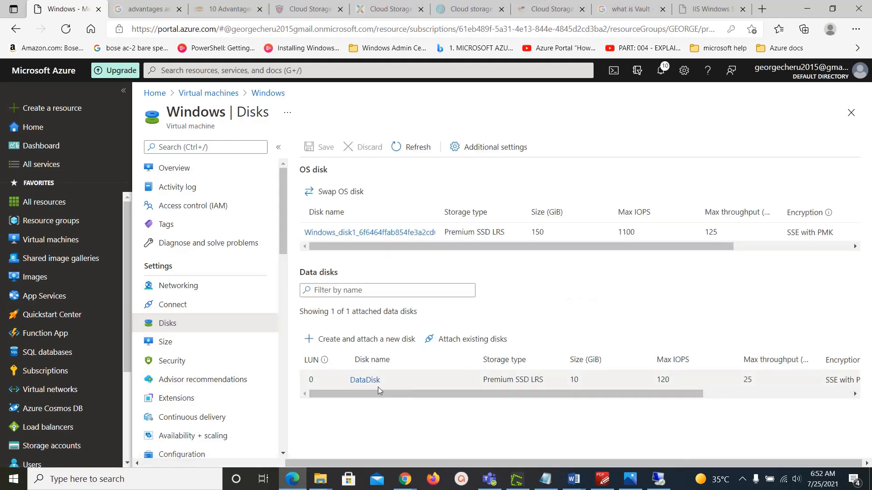
drag(376, 394, 648, 405)
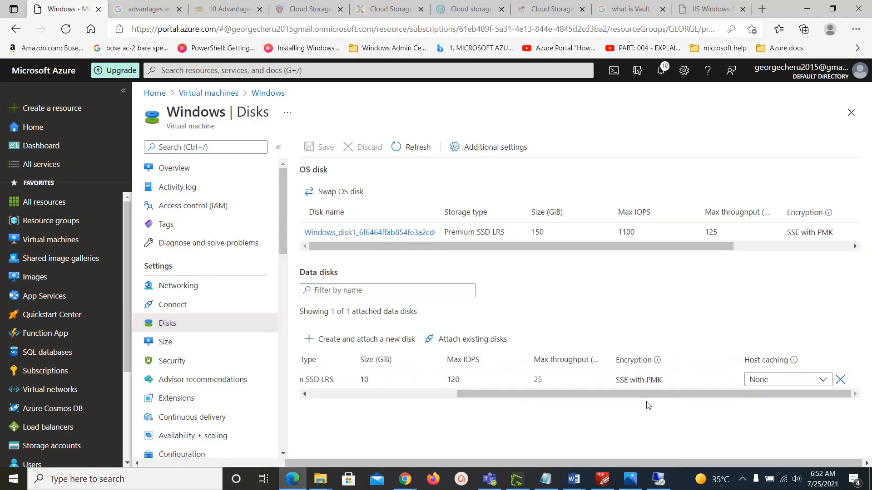
click(840, 379)
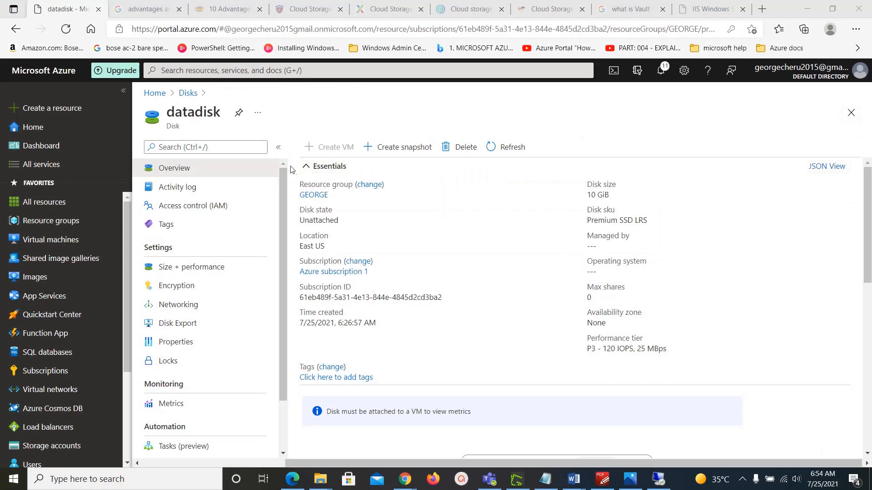
Step: Delete the now-unattached datadisk from the Disks list
click(188, 93)
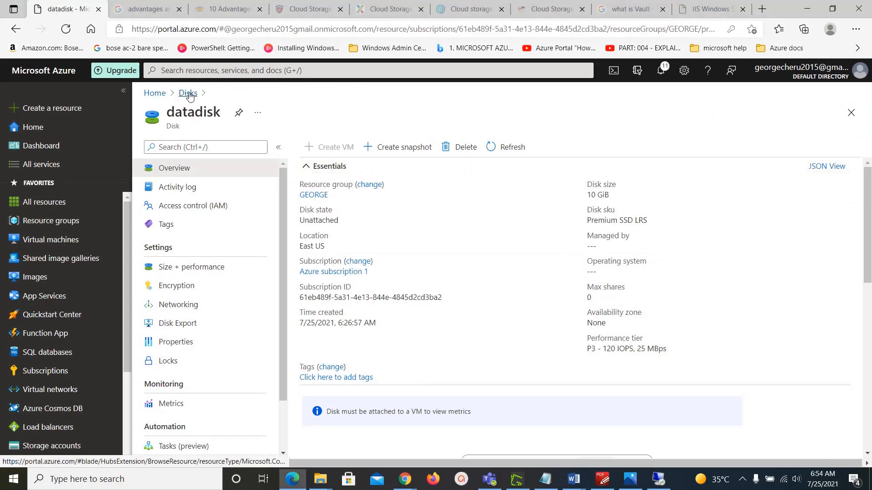
click(191, 239)
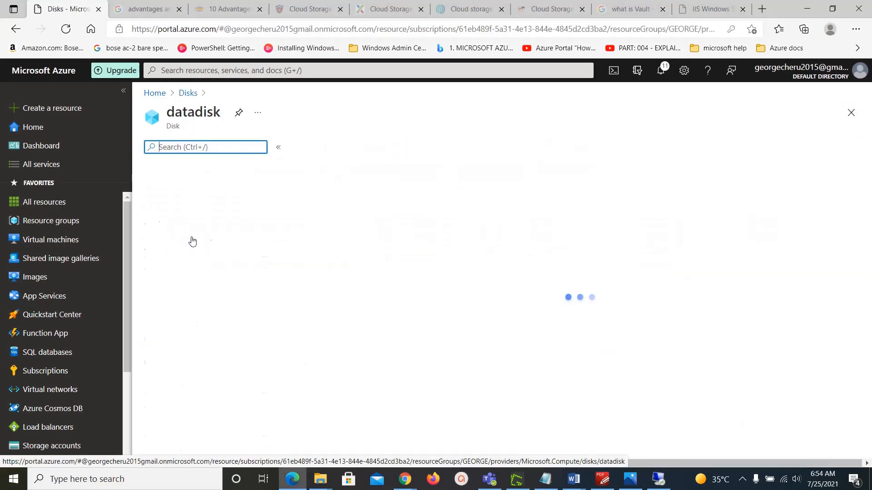
click(461, 147)
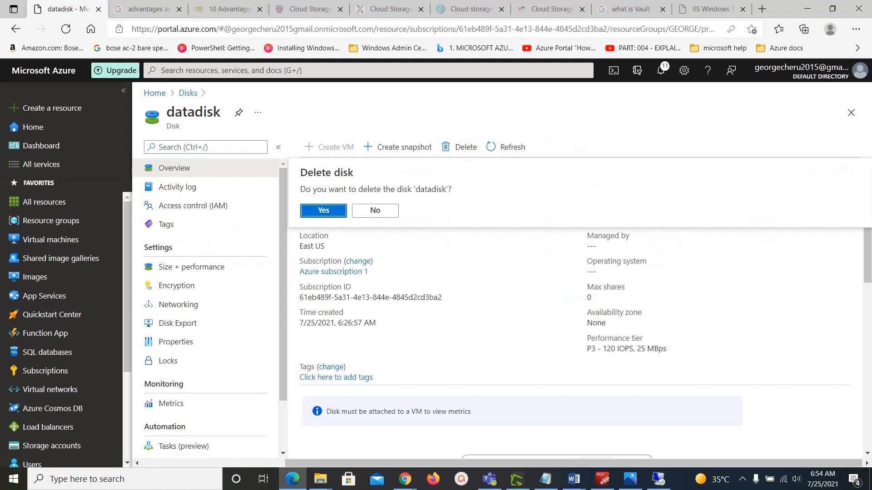
click(334, 211)
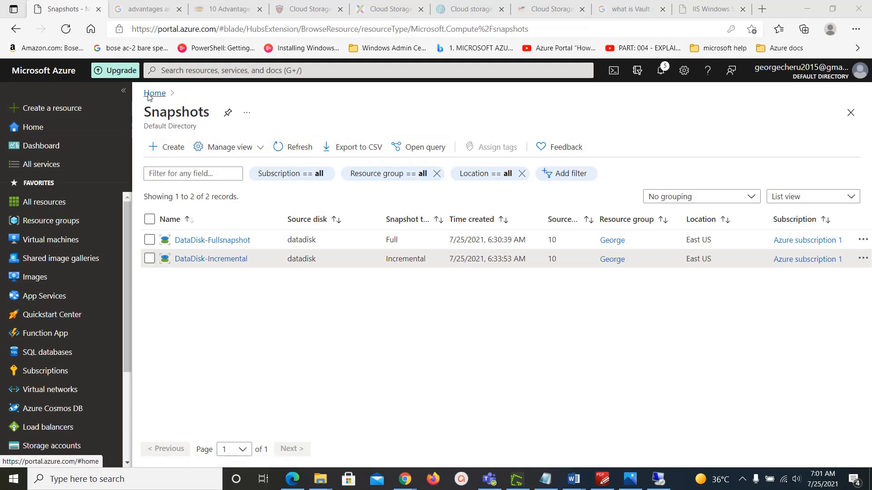
Step: Start a new snapshot in resource group George named DataNew
click(173, 153)
click(173, 151)
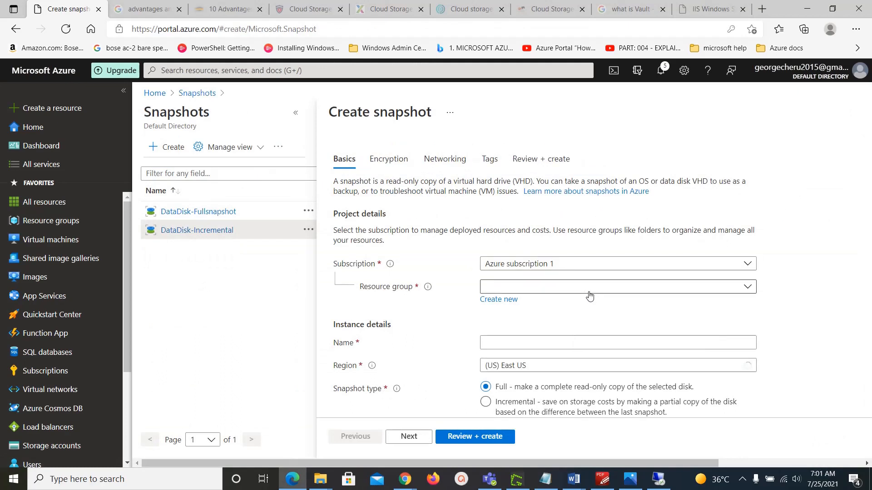
click(616, 288)
click(516, 327)
click(602, 340)
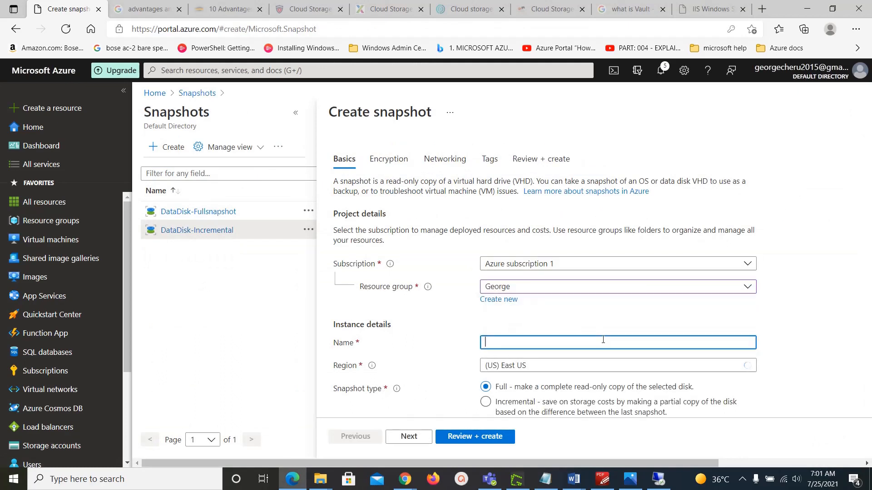
text(DataNew)
Step: Abandon the DataNew snapshot draft and go back to Azure Home
scroll(787, 358, down, 3)
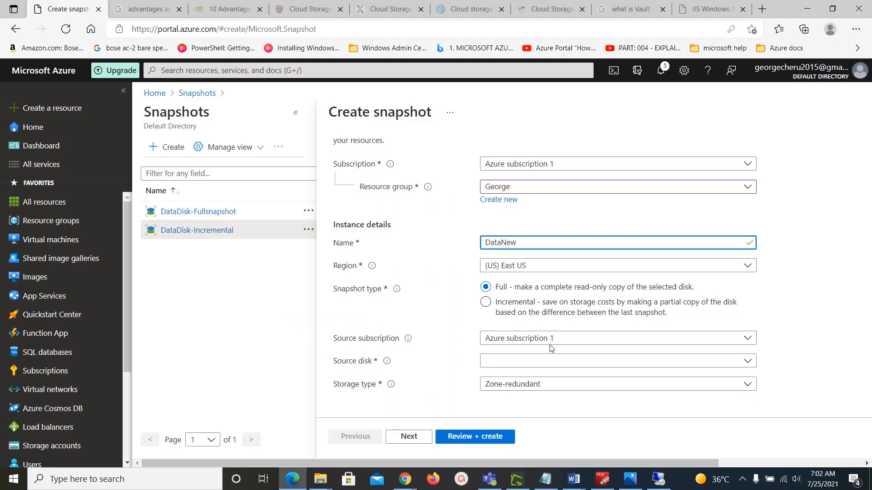
scroll(800, 318, up, 2)
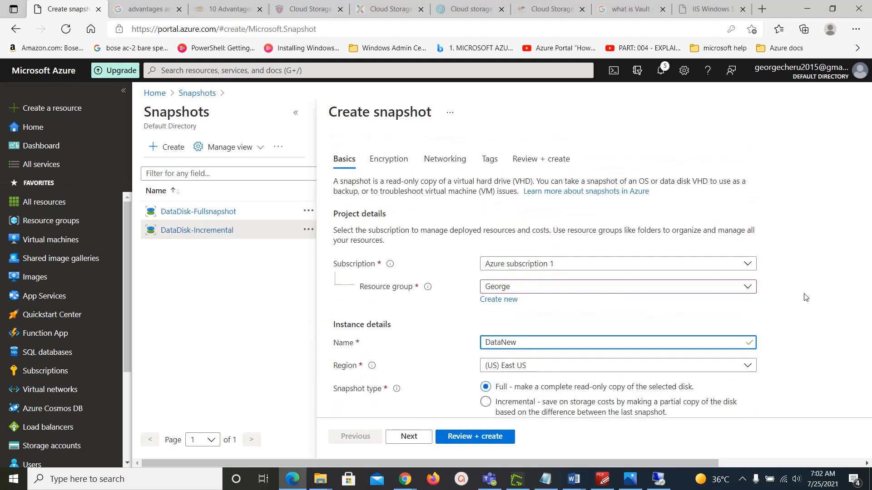
click(153, 95)
click(482, 95)
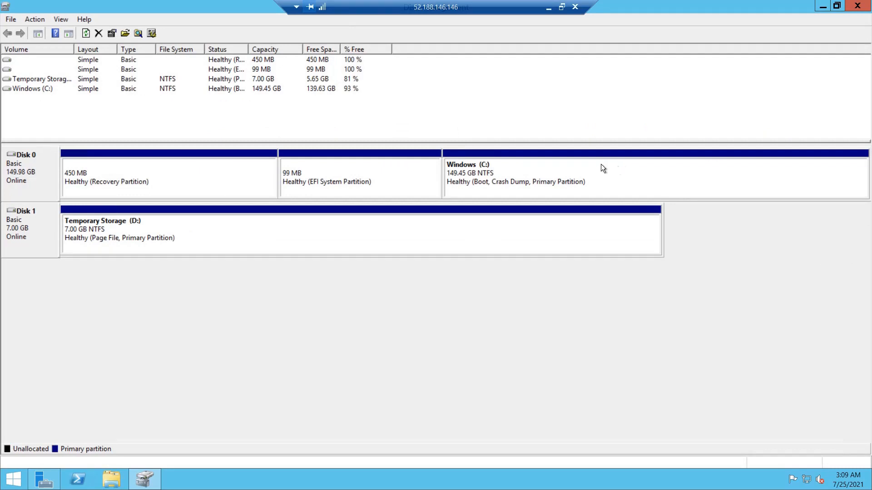
Step: Minimize the Remote Desktop session to return to the local browser
click(549, 10)
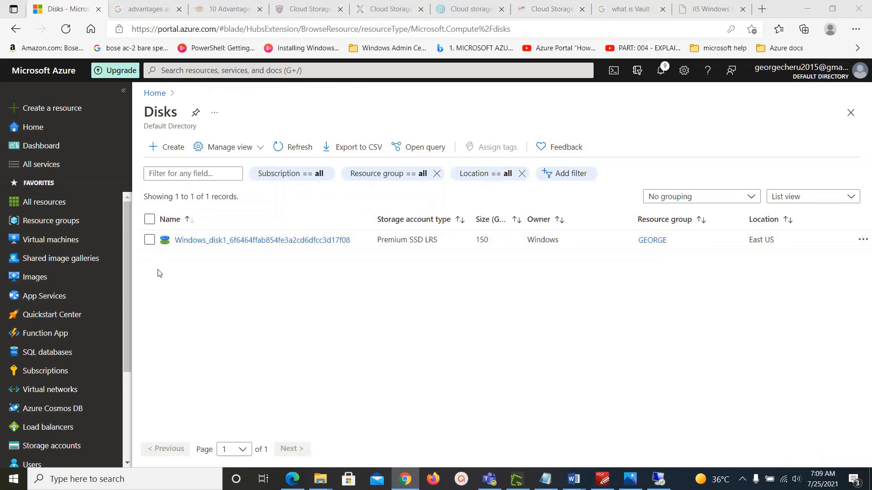
Step: Create a disk from the DataDisk-Incremental snapshot, naming it DataDisk3
click(218, 71)
click(346, 233)
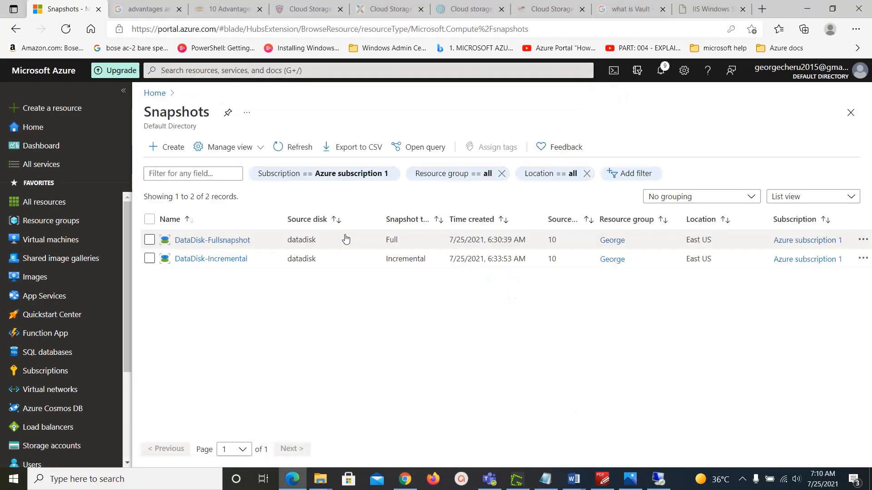
click(240, 262)
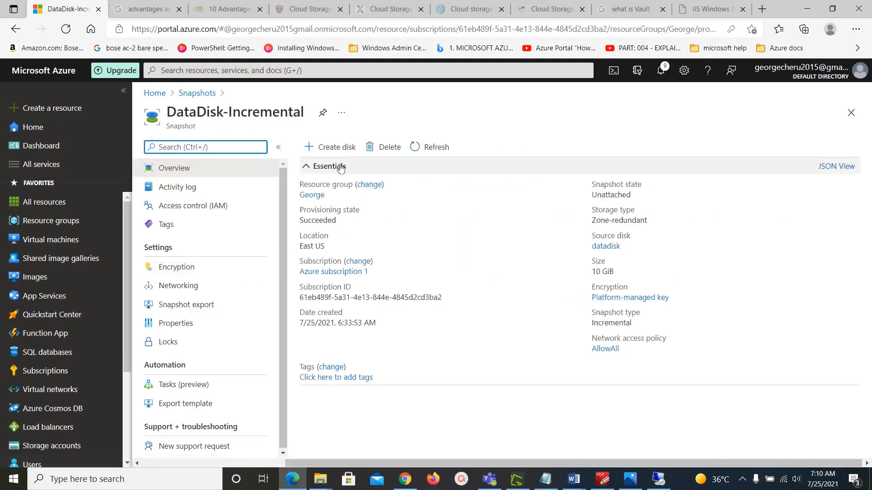
click(334, 150)
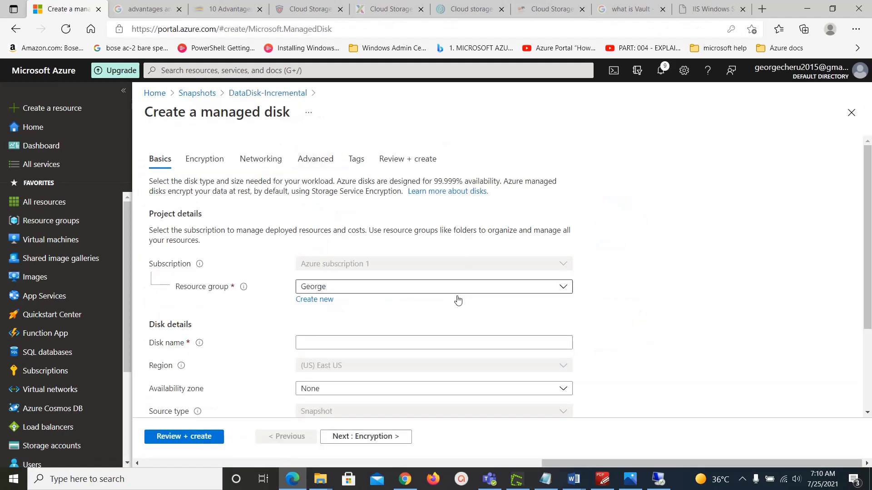
click(372, 343)
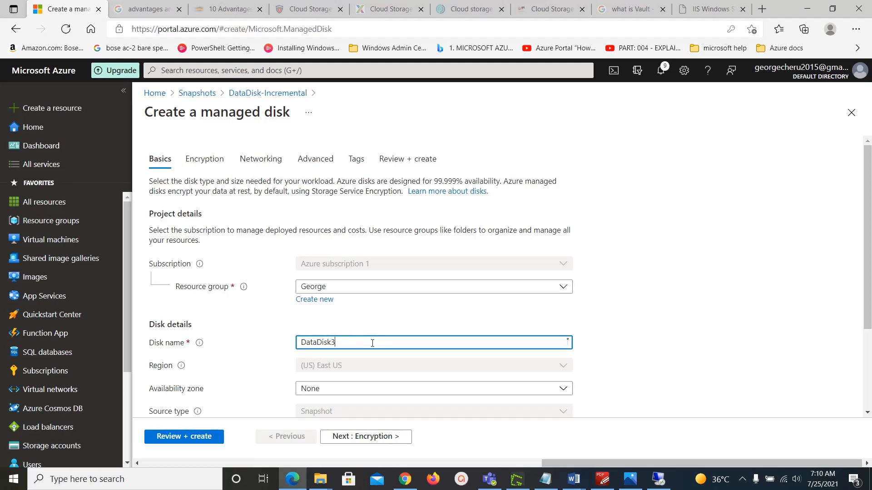
Step: Set the disk size to 10 GiB, then review and create DataDisk3
scroll(384, 336, down, 3)
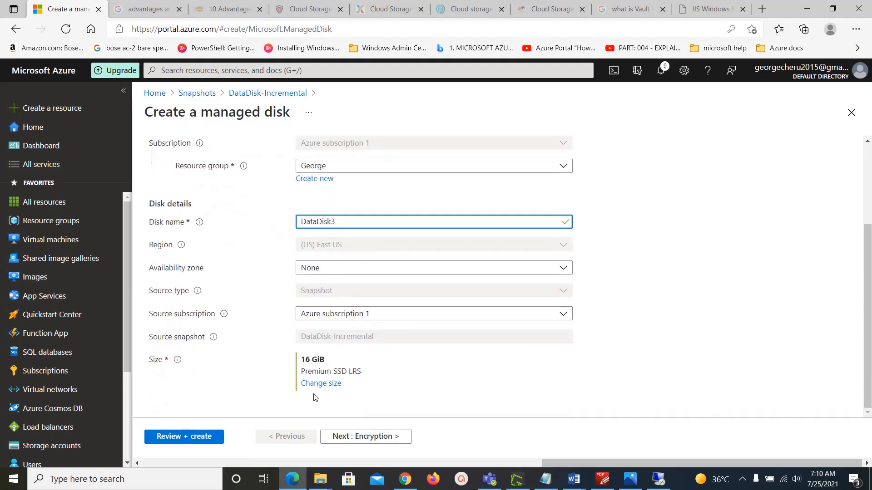
click(321, 384)
scroll(403, 403, down, 5)
click(243, 343)
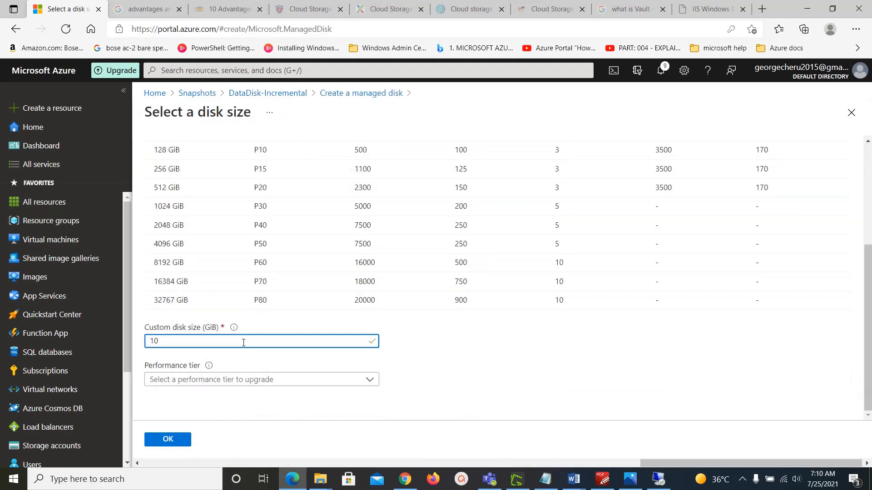
click(168, 439)
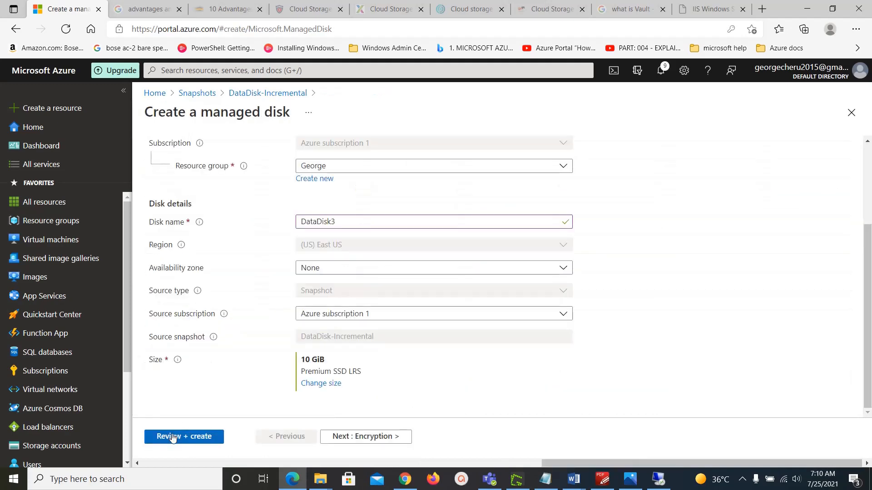
click(171, 437)
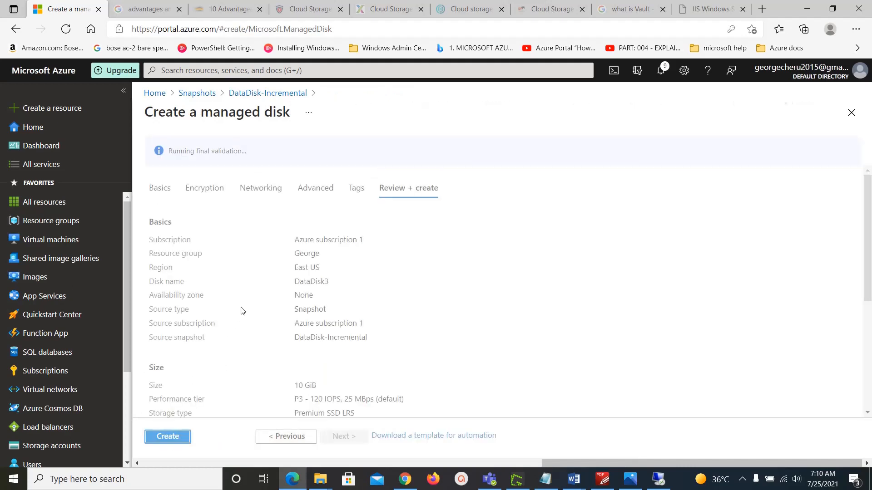
click(177, 437)
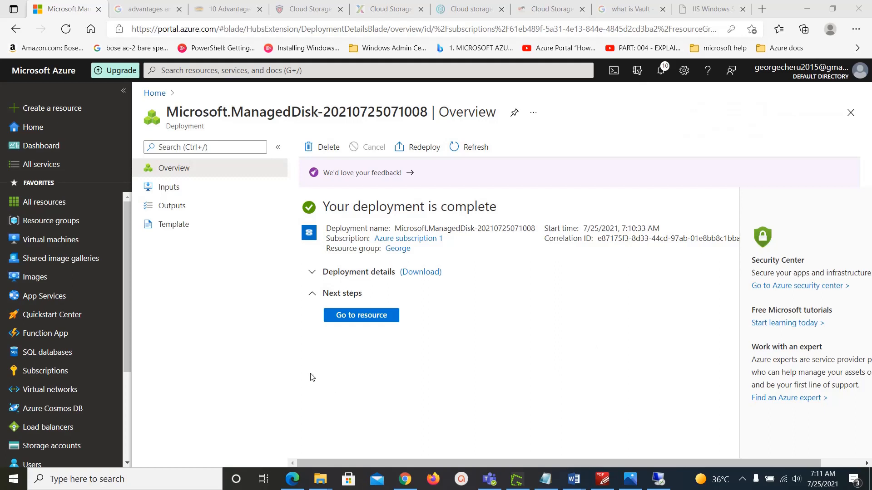
Step: On the Windows VM's Disks page, try attaching an existing disk, then refresh until DataDisk3 is available
click(42, 240)
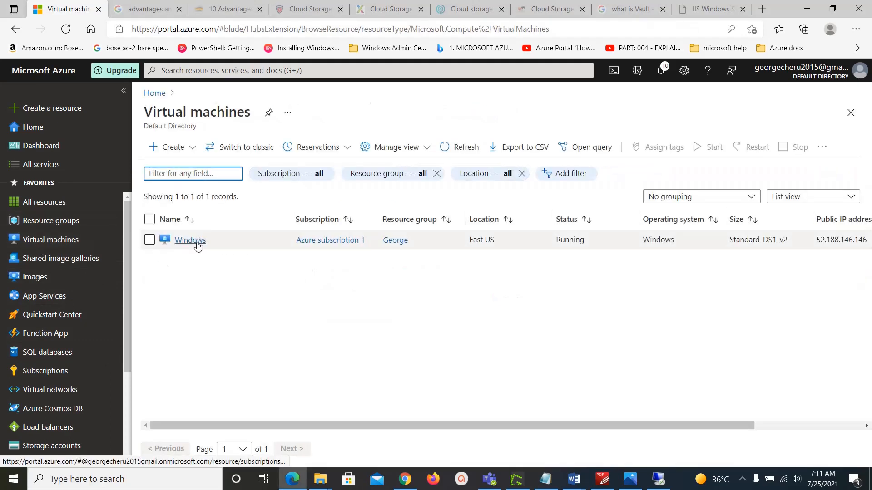
click(197, 246)
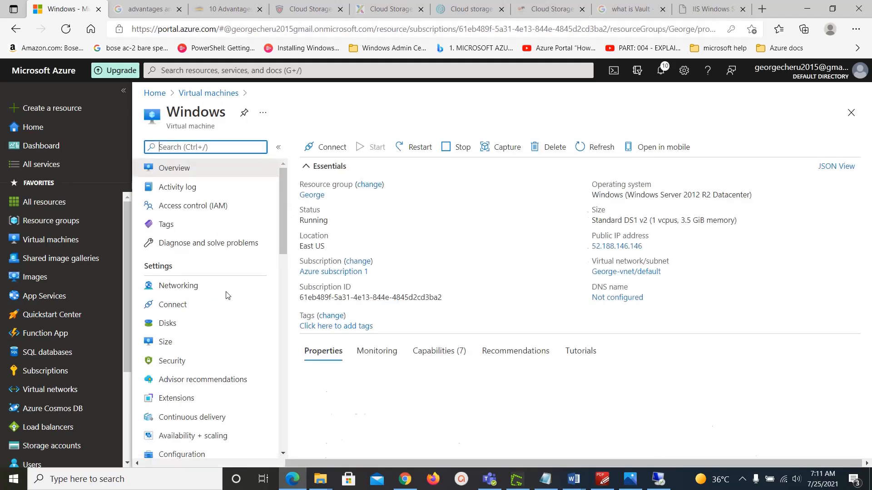
click(171, 324)
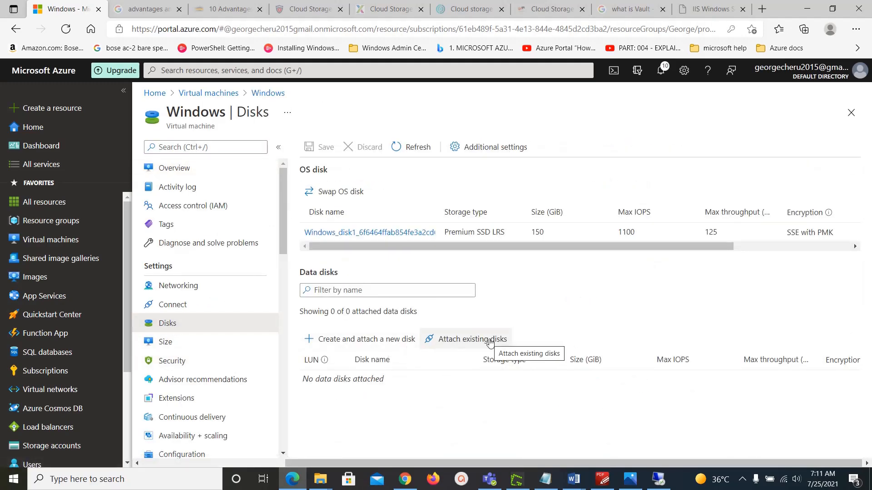
click(490, 342)
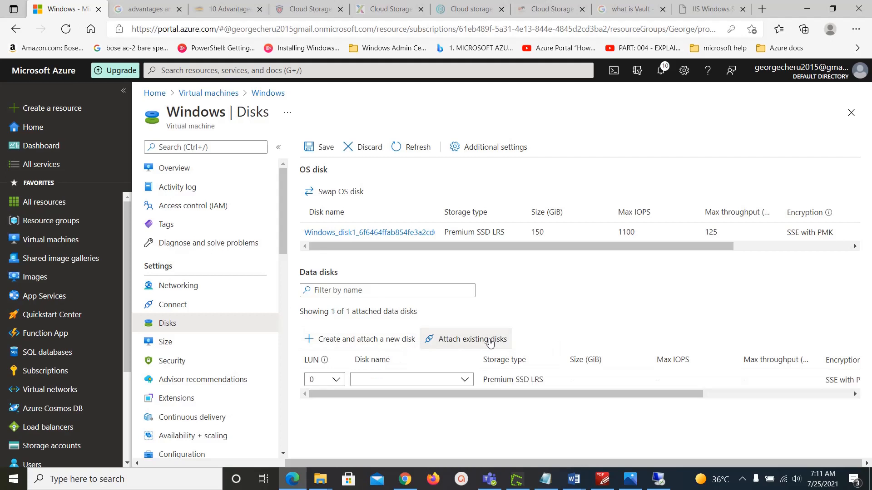
click(466, 381)
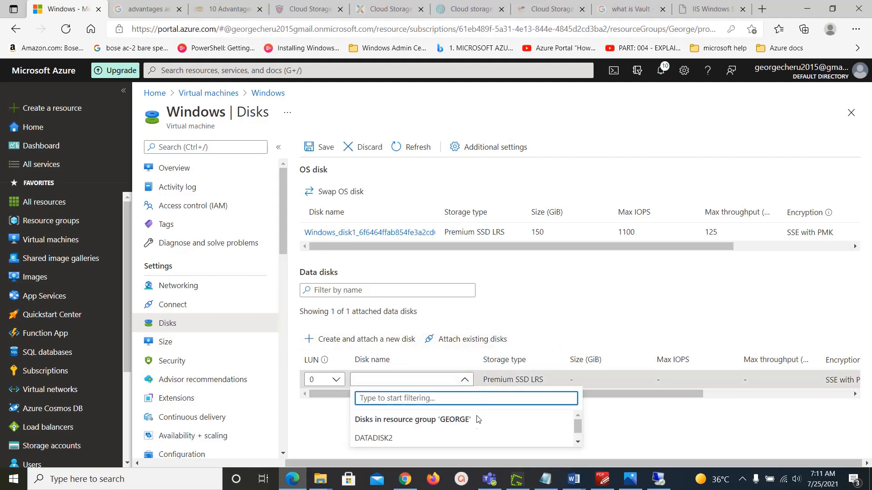
click(447, 104)
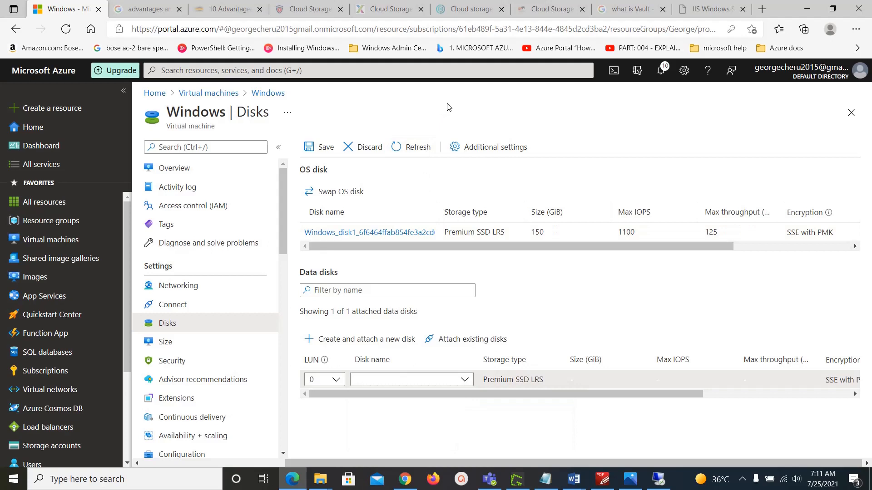
click(410, 150)
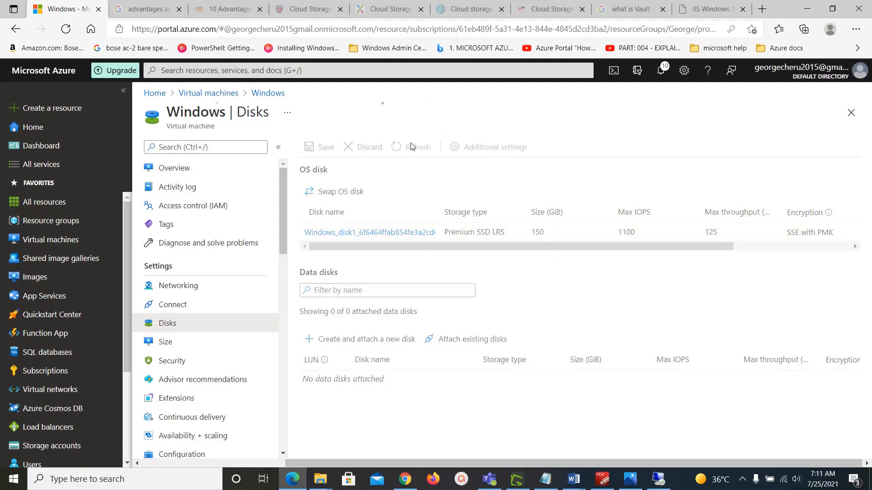
click(412, 148)
click(414, 148)
Step: Attach DataDisk3 as a data disk at LUN 0, save, and refresh the disk list
click(490, 349)
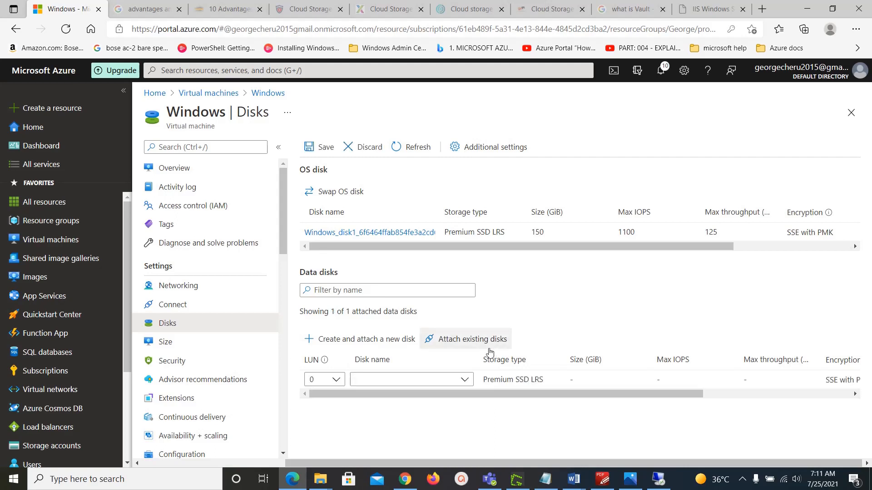
click(465, 380)
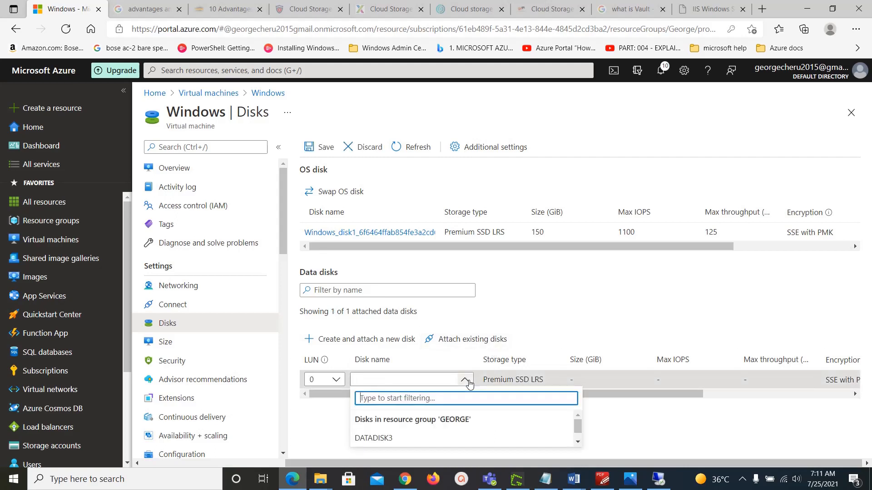
click(391, 438)
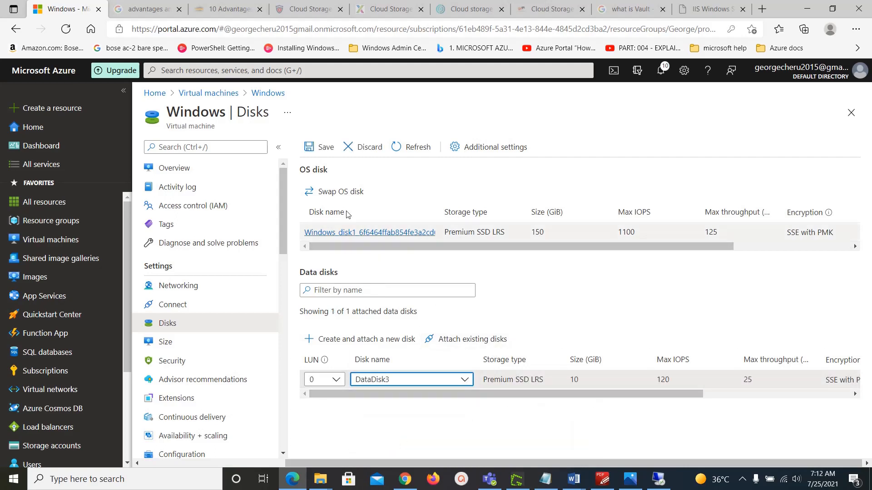
click(322, 148)
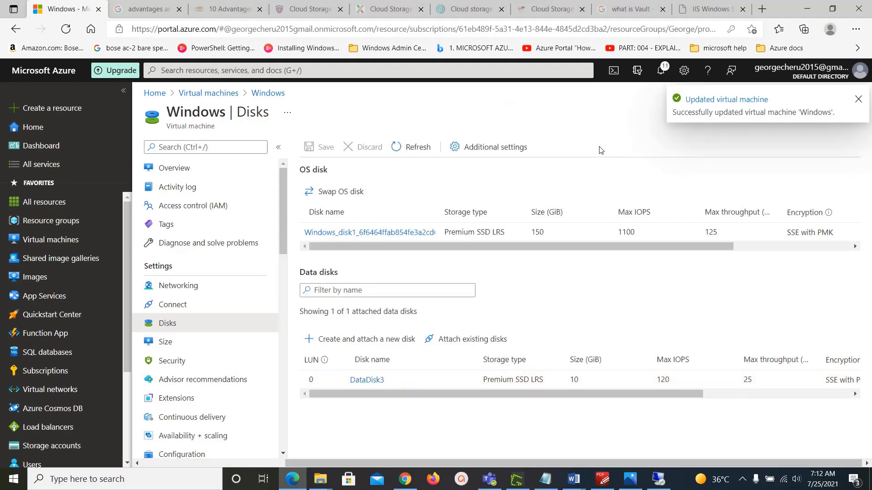
click(410, 147)
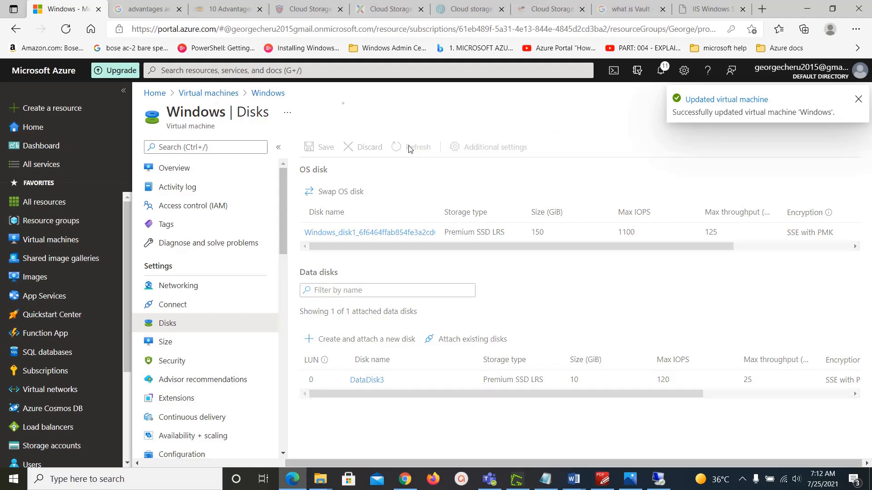
Step: In the remote session, open the data (E:) drive to confirm Test1–Test5 are restored, then minimize it
click(658, 480)
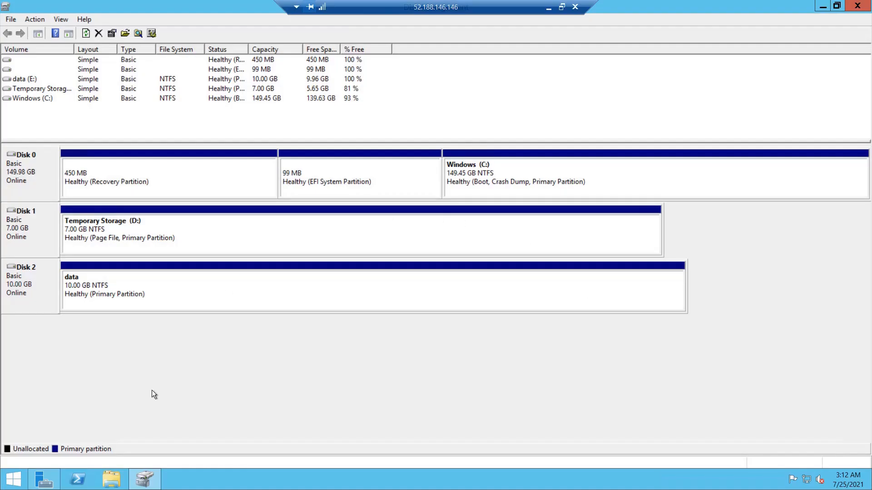
click(111, 478)
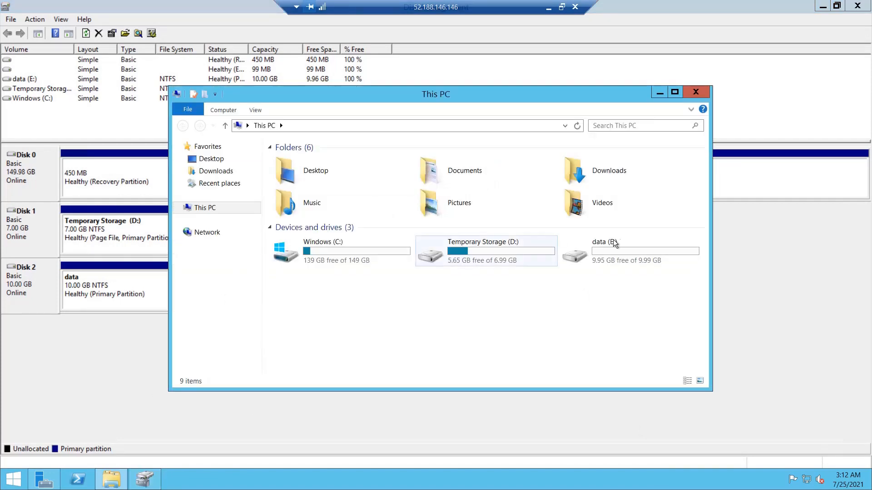
double_click(620, 252)
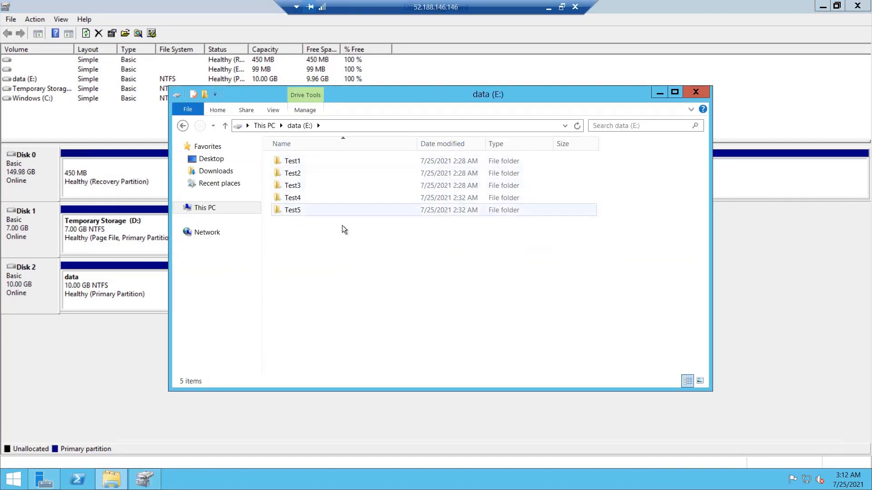
click(548, 7)
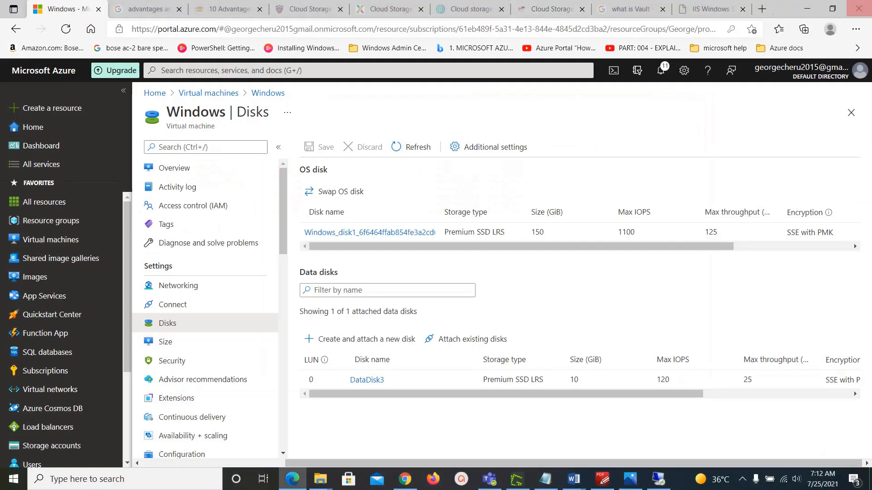